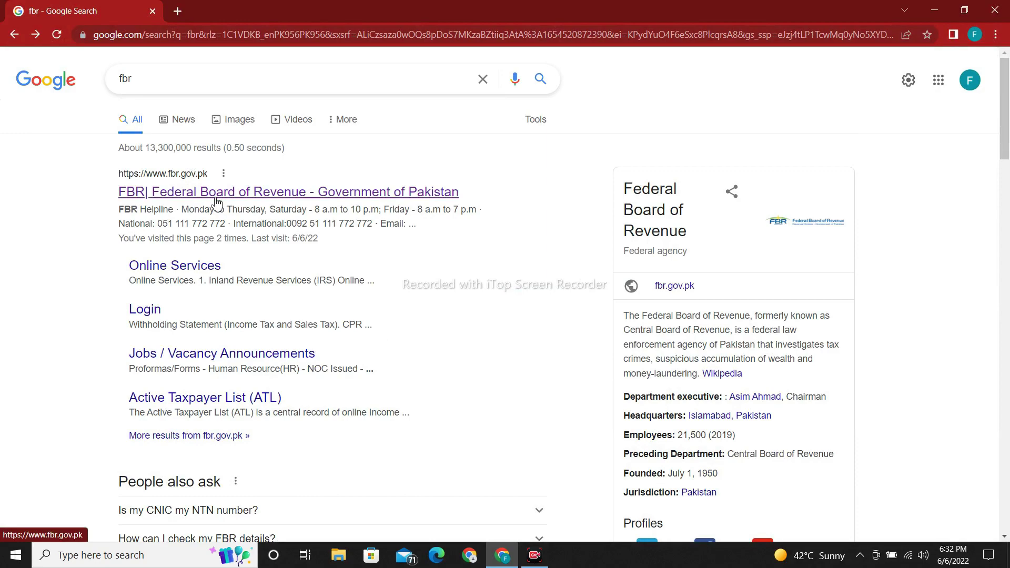
Step: Open the 'FBR| Federal Board of Revenue - Government of Pakistan' result from the fbr search
click(217, 192)
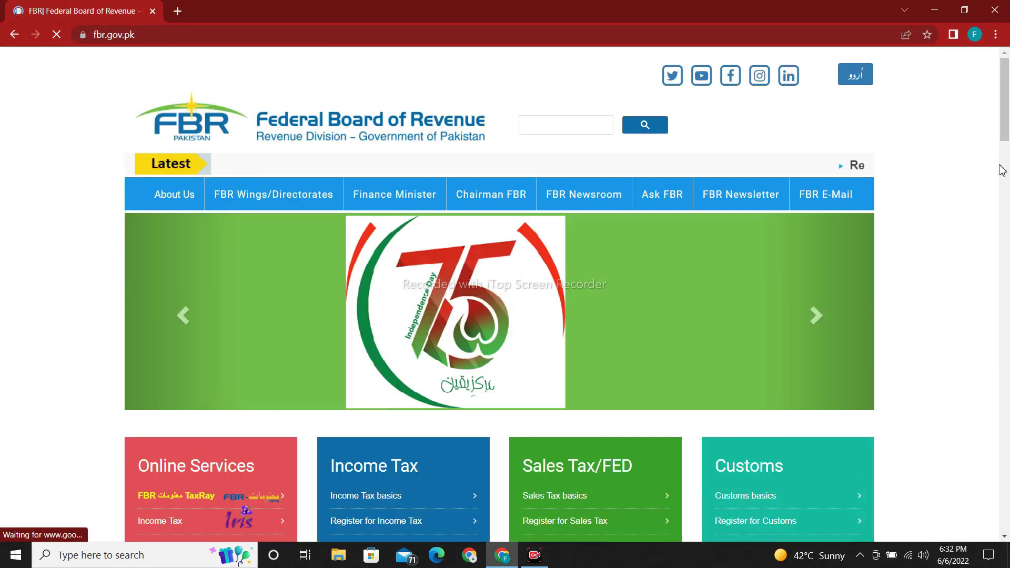
Step: Go to Income Tax (Iris) and choose return filing for users within Pakistan
scroll(1008, 133, down, 1)
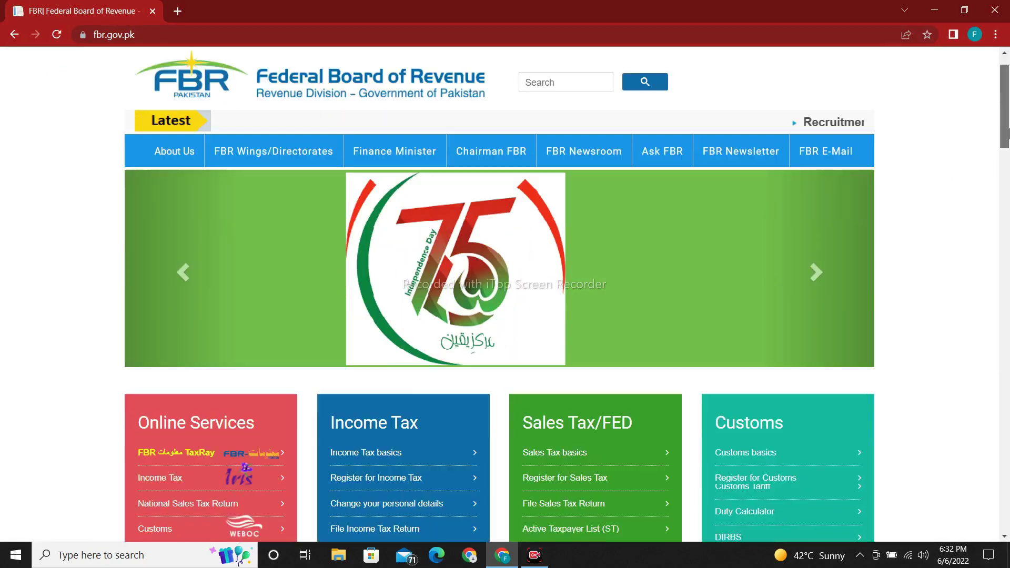
mouse_move(1009, 133)
mouse_down()
mouse_move(1009, 483)
mouse_move(1008, 131)
mouse_up()
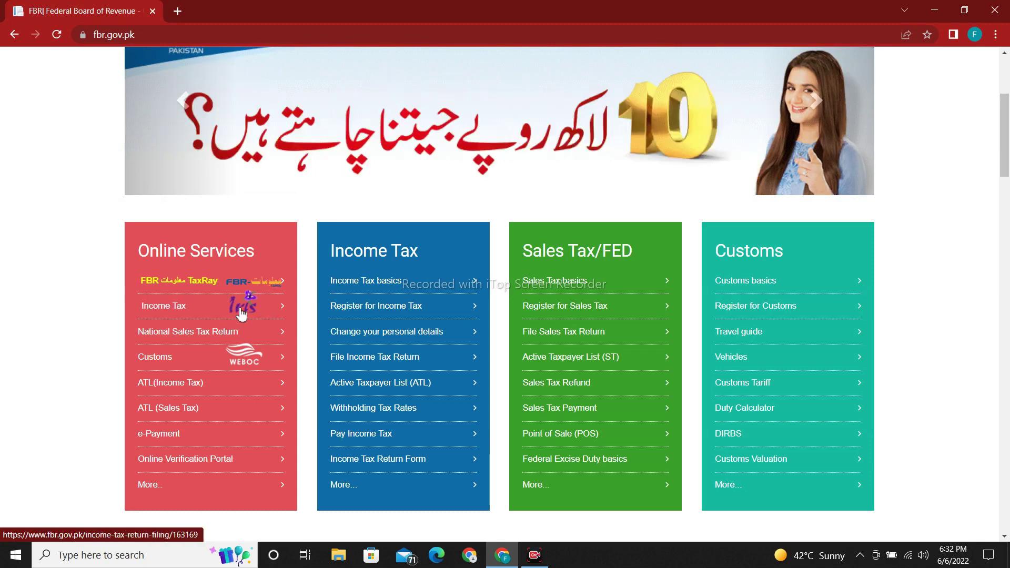
click(241, 311)
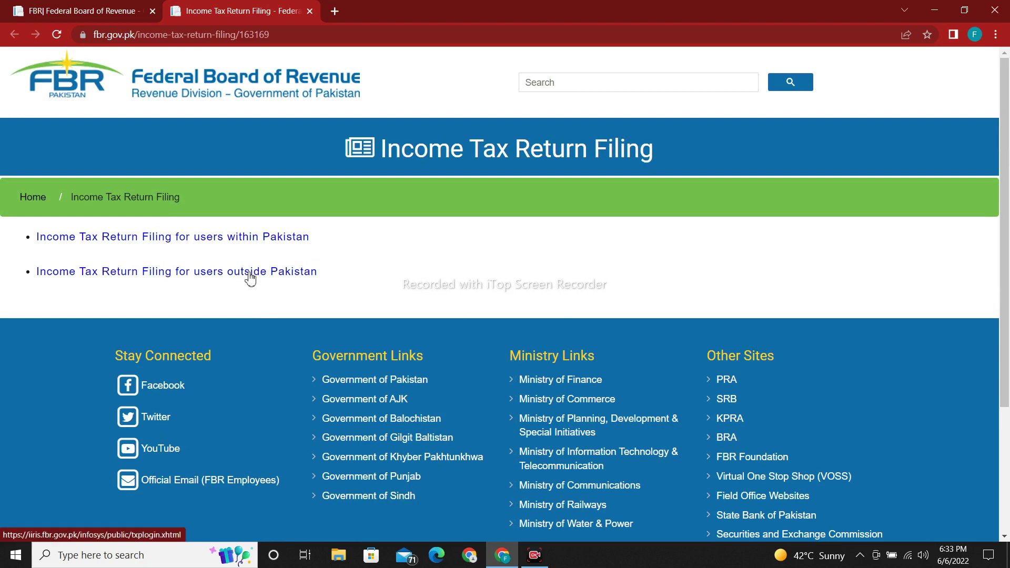
click(256, 241)
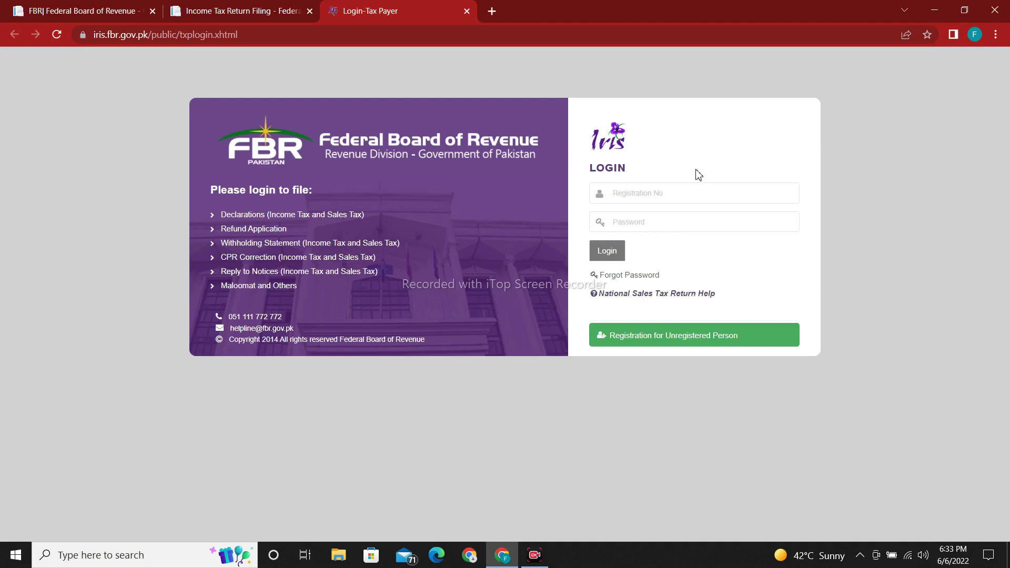
Step: Log into IRIS with the taxpayer's registration number and account password
click(661, 222)
text(••••••••)
click(604, 261)
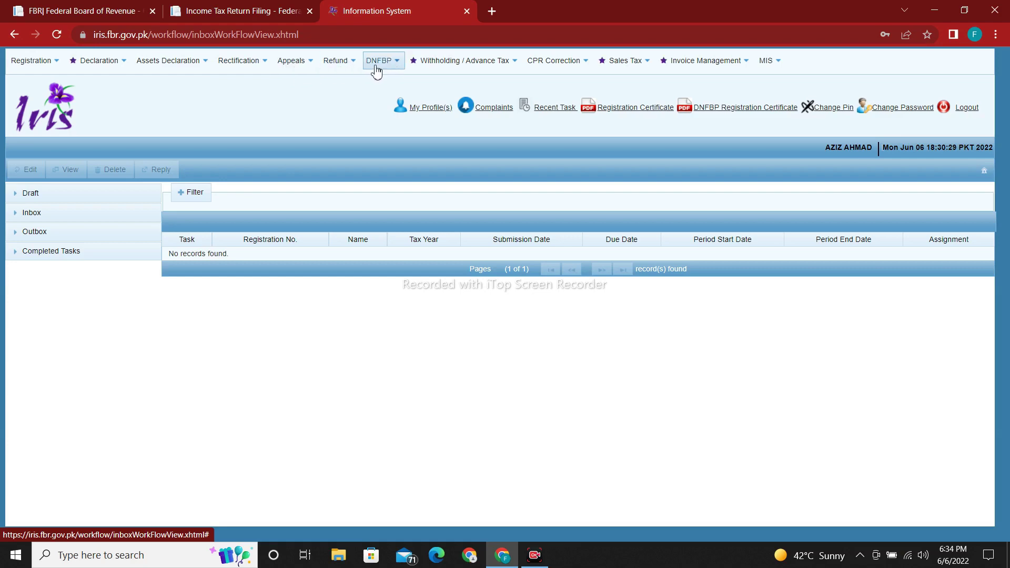
Step: Start a Normal Return (Ind/AOP/COY) from the Declaration menu's original returns
click(123, 68)
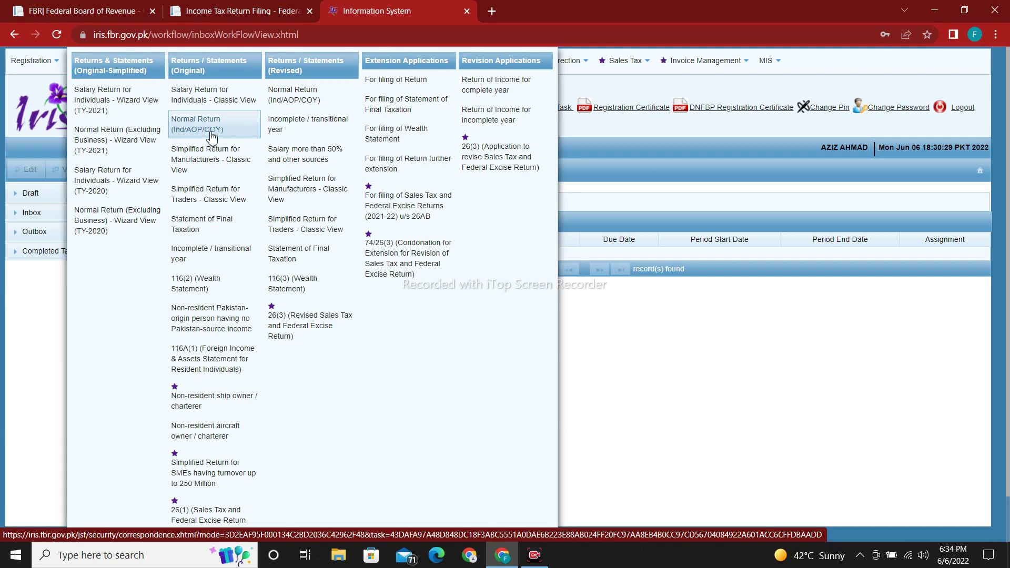
click(212, 136)
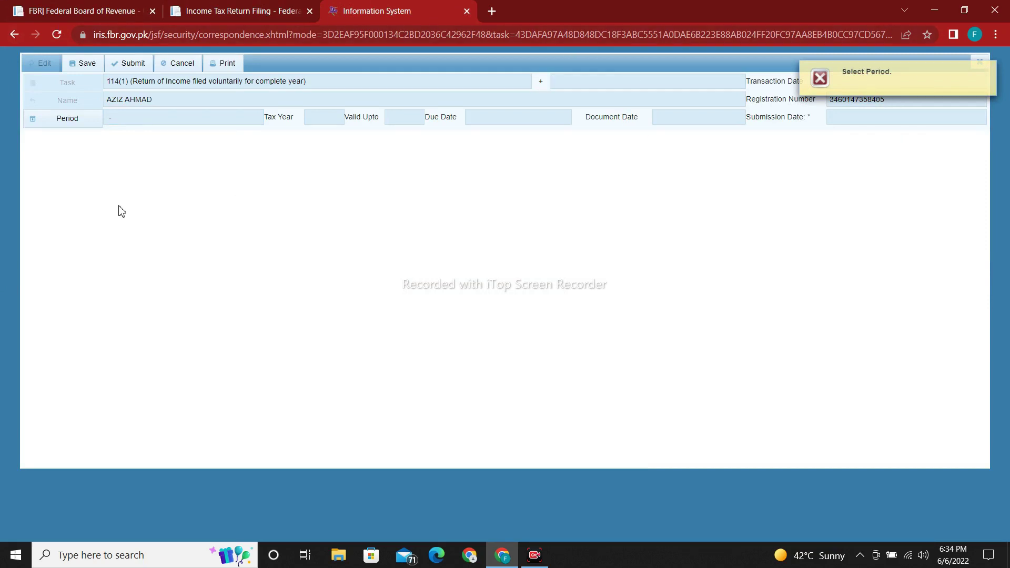
Step: Search tax period 2021 and select the 01-Jul-2020 to 30-Jun-2021 period
click(85, 127)
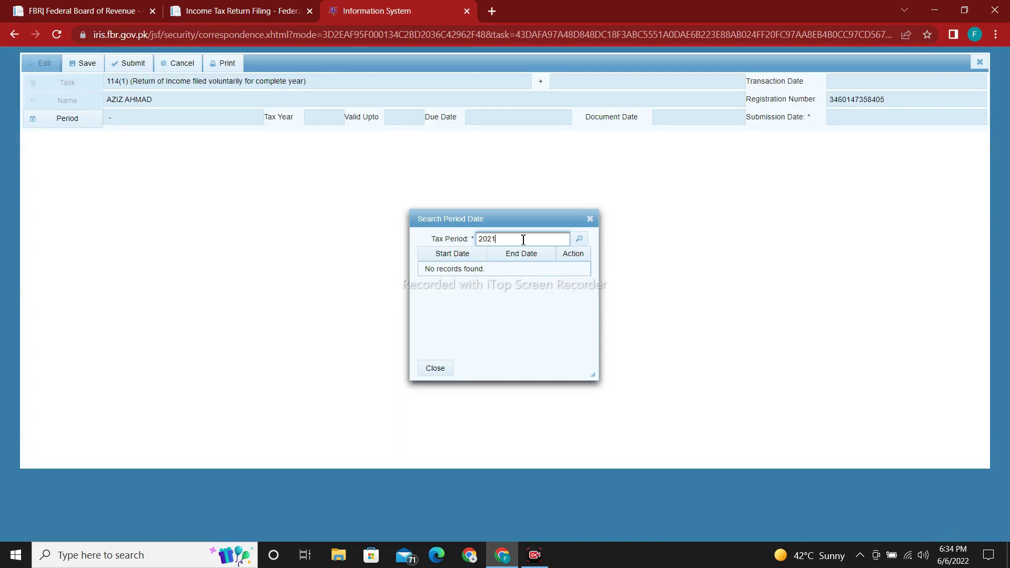
click(579, 239)
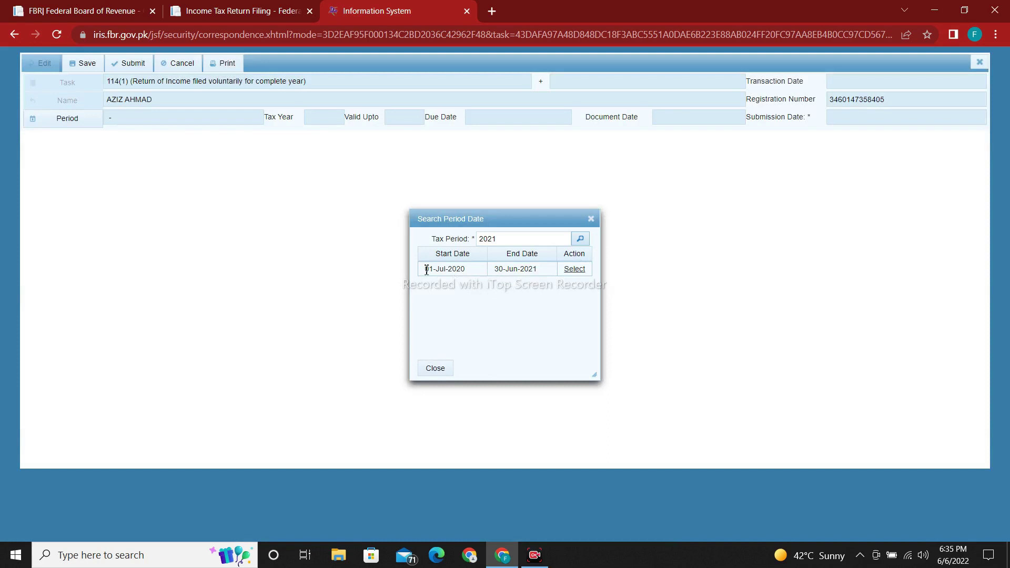
click(574, 269)
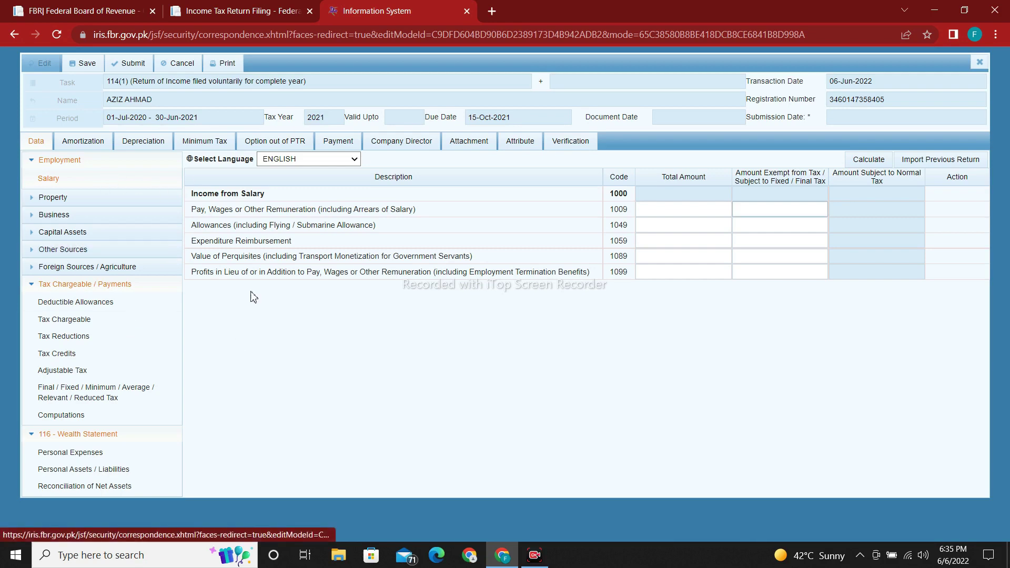
Step: Enter 750,000 pay and wages for code 1009 under Employment > Salary and calculate
click(37, 436)
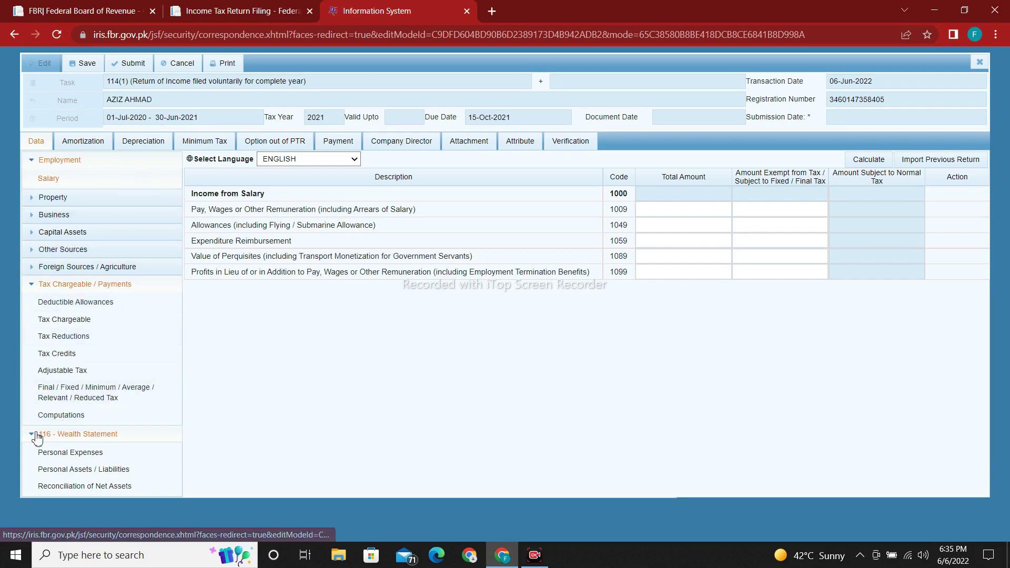
click(33, 161)
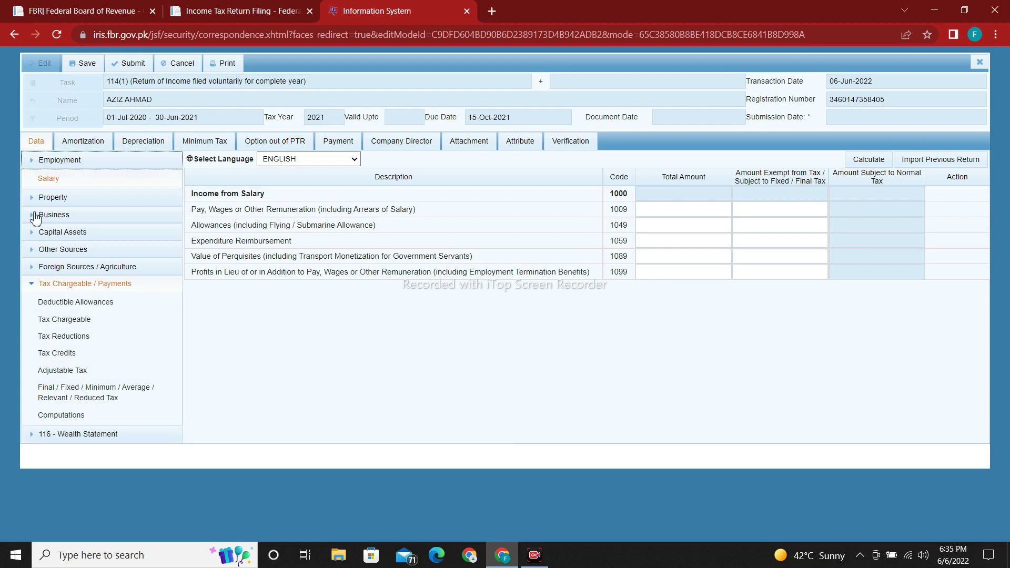
click(34, 264)
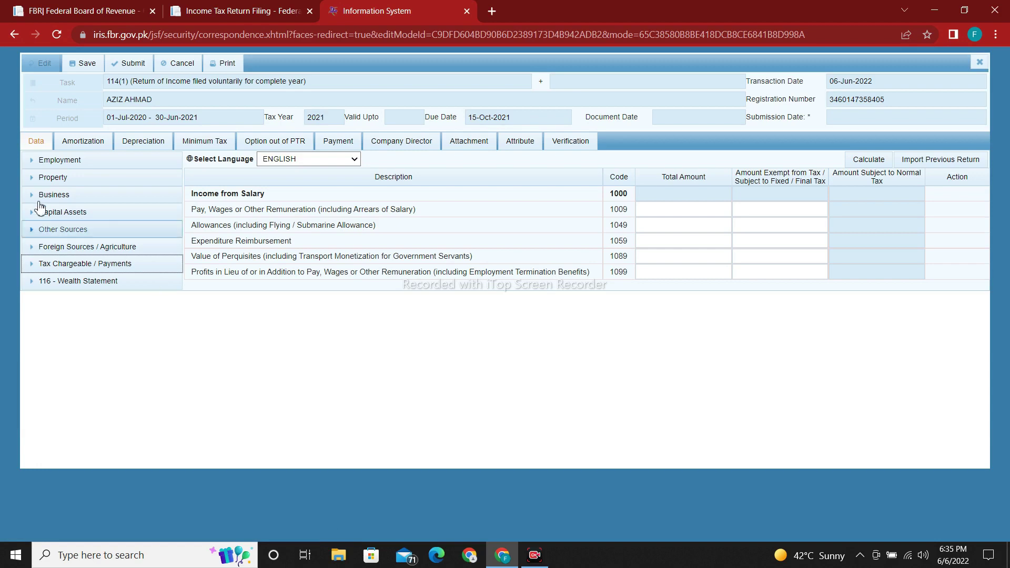
click(101, 168)
click(48, 184)
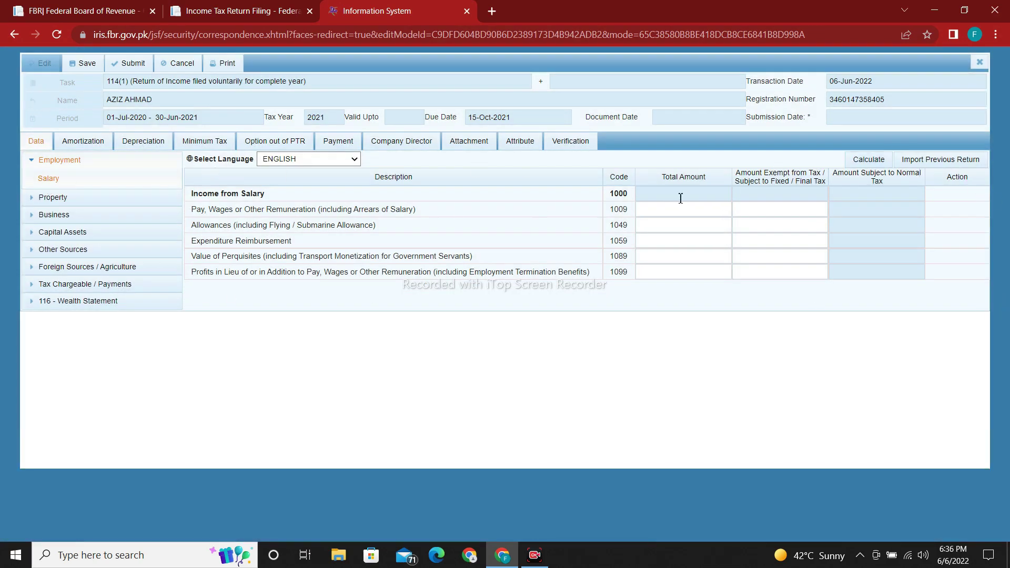
click(709, 210)
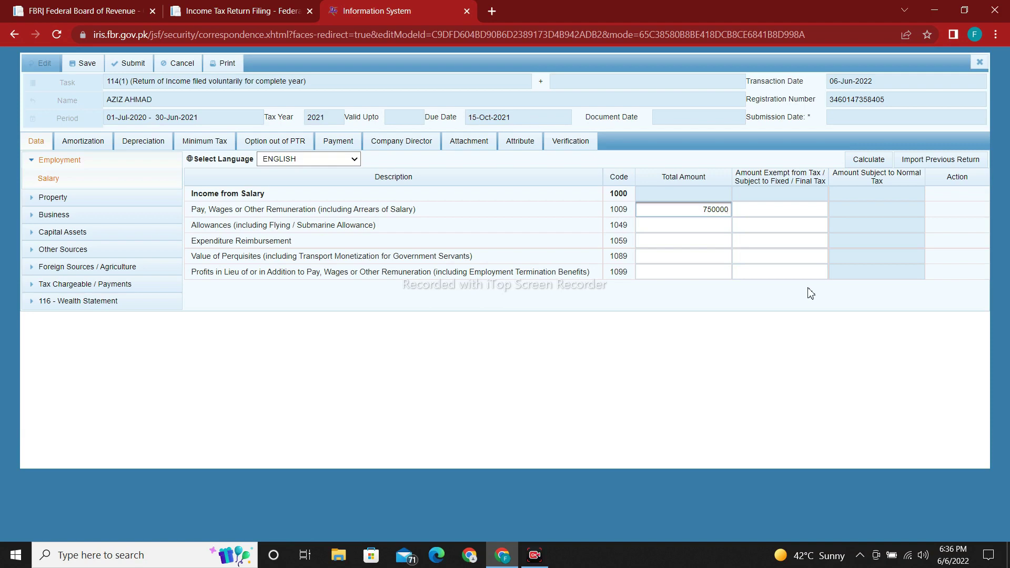
click(775, 255)
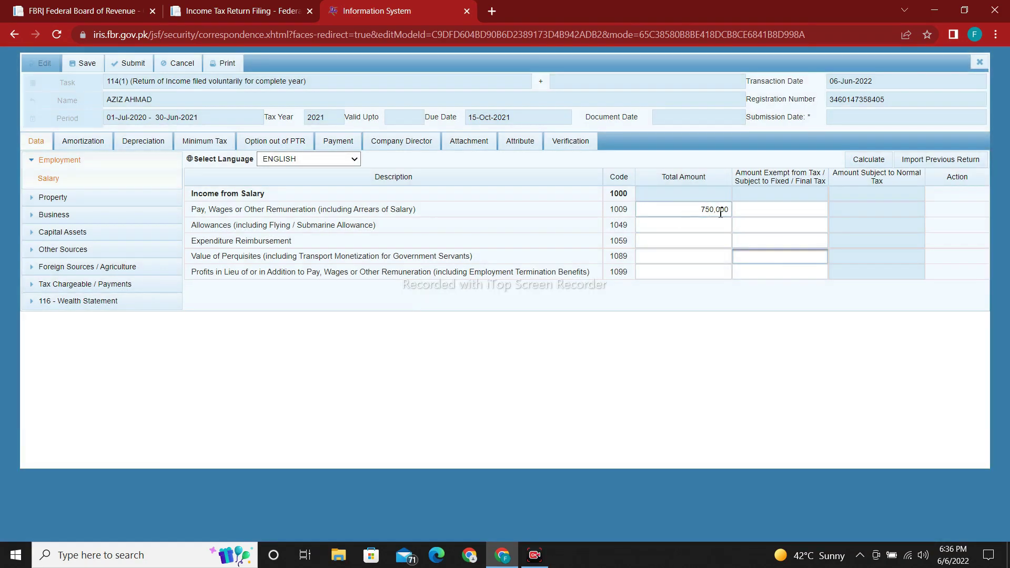
click(868, 160)
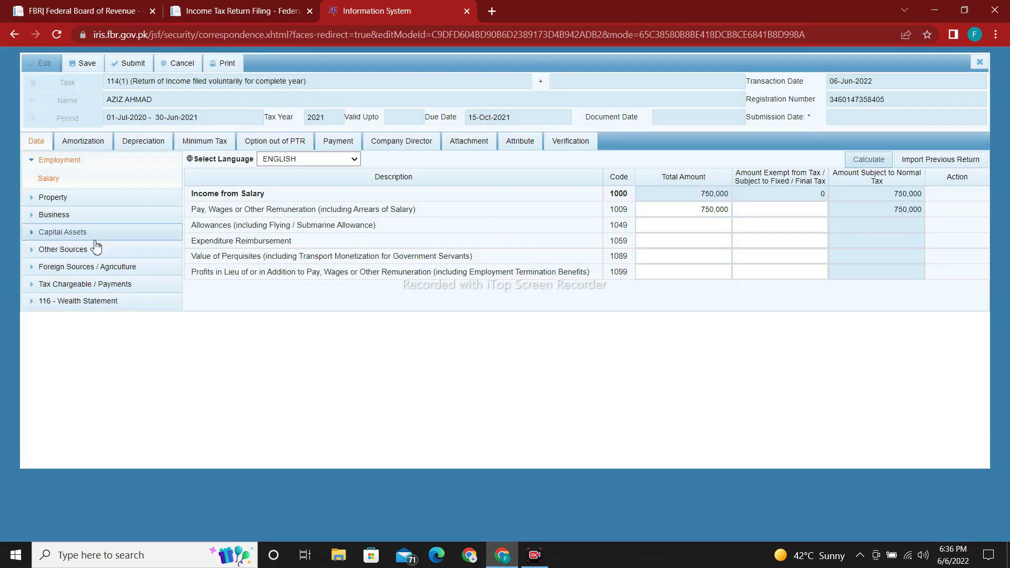
click(74, 285)
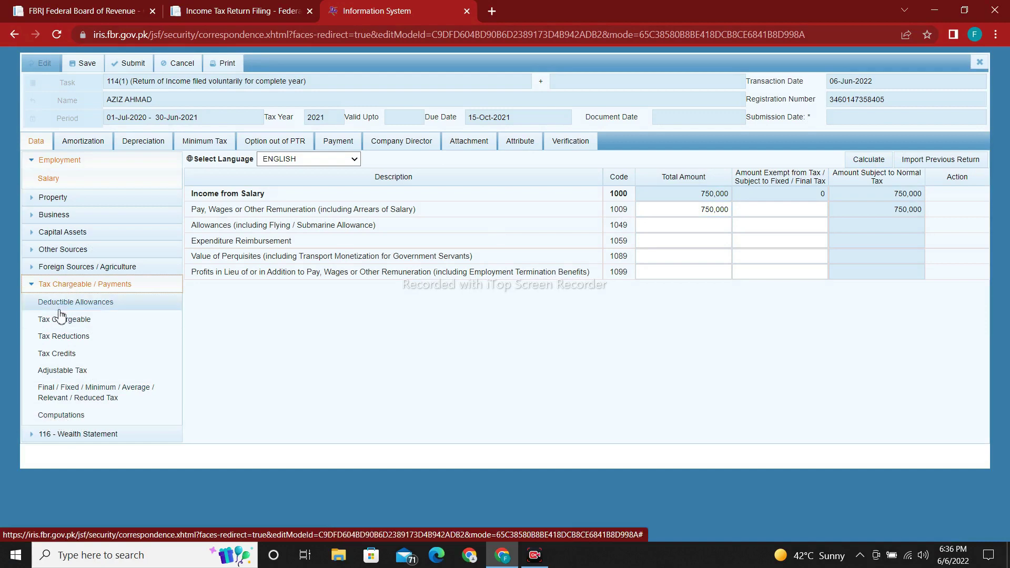
Step: Review Computations: taxable income 750,000, tax chargeable and normal income tax 7,500
click(60, 285)
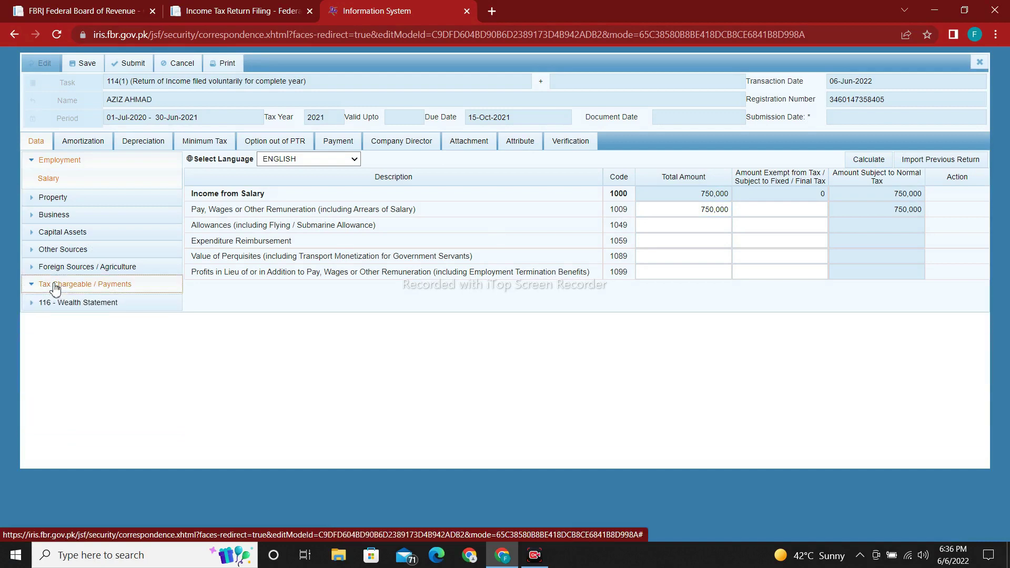
click(55, 287)
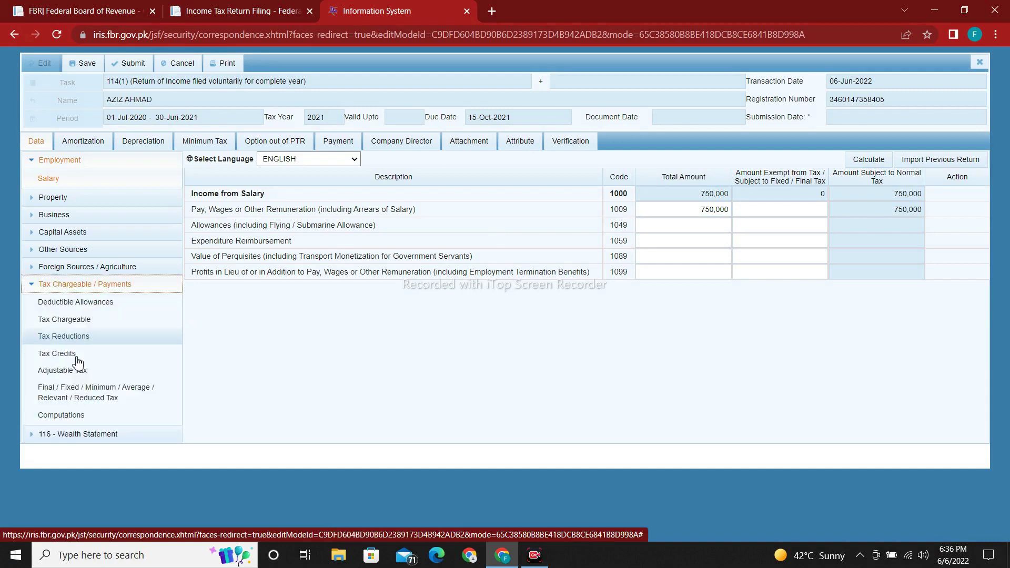
click(68, 415)
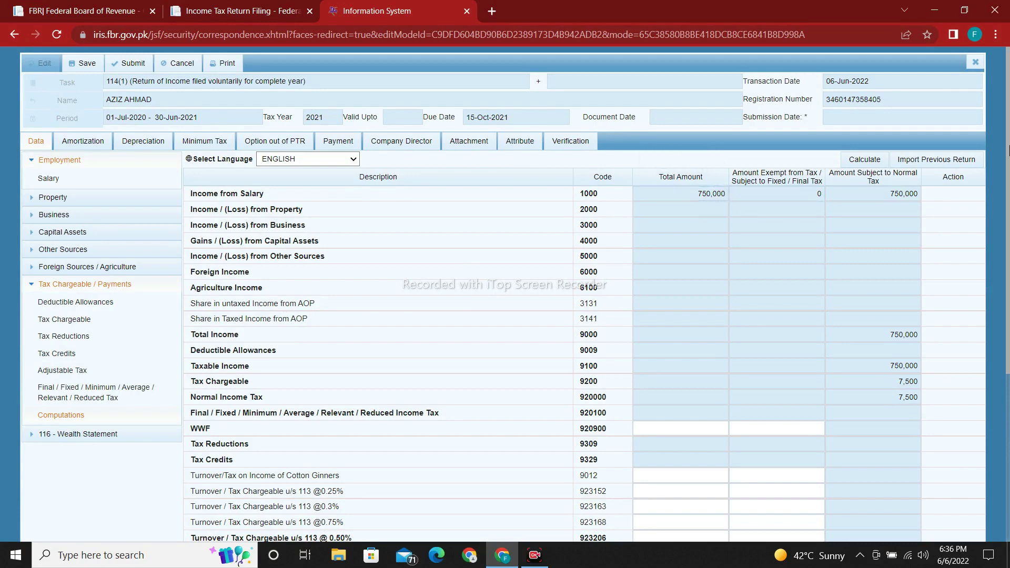
scroll(907, 210, down, 3)
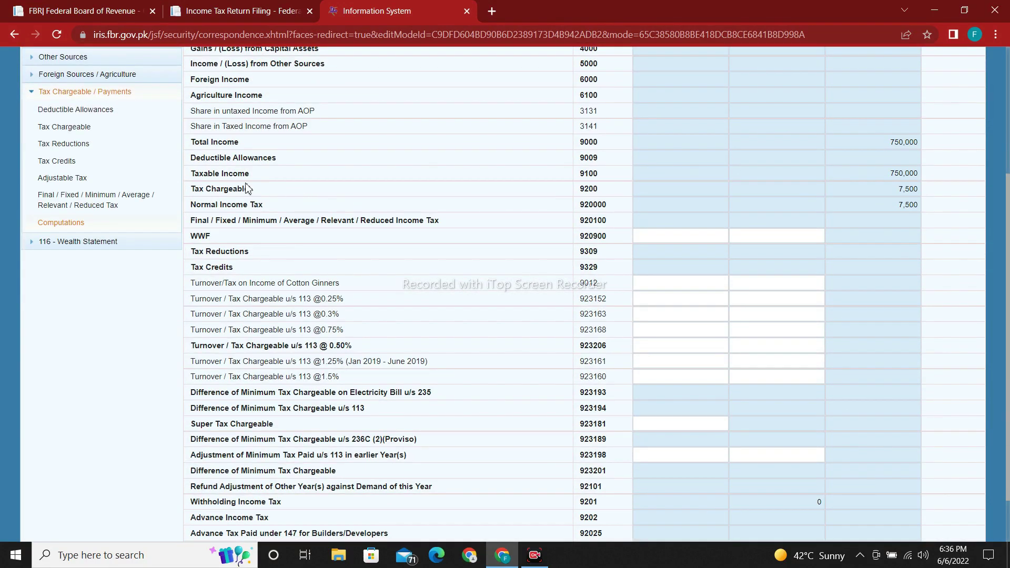
double_click(908, 189)
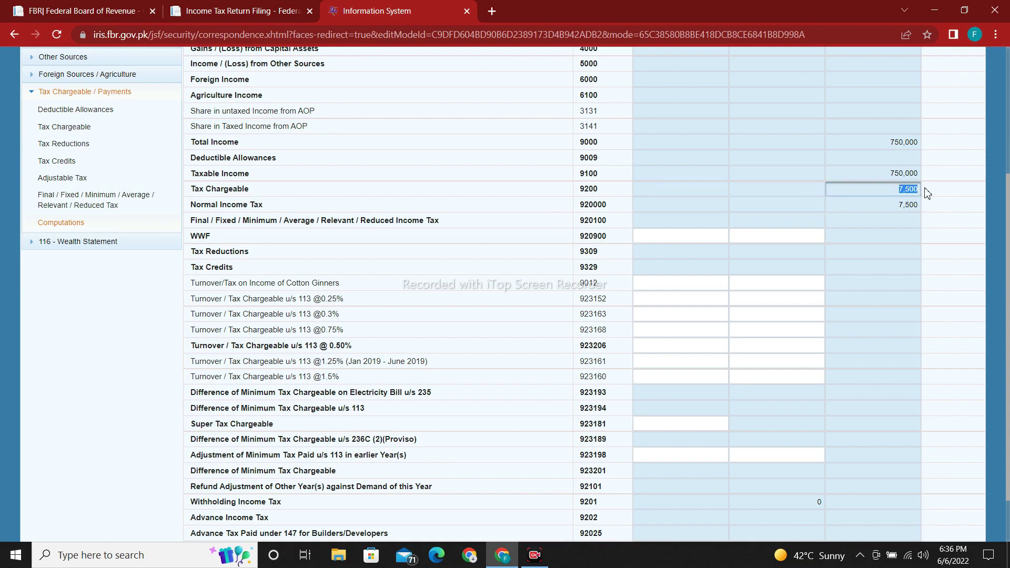
double_click(907, 209)
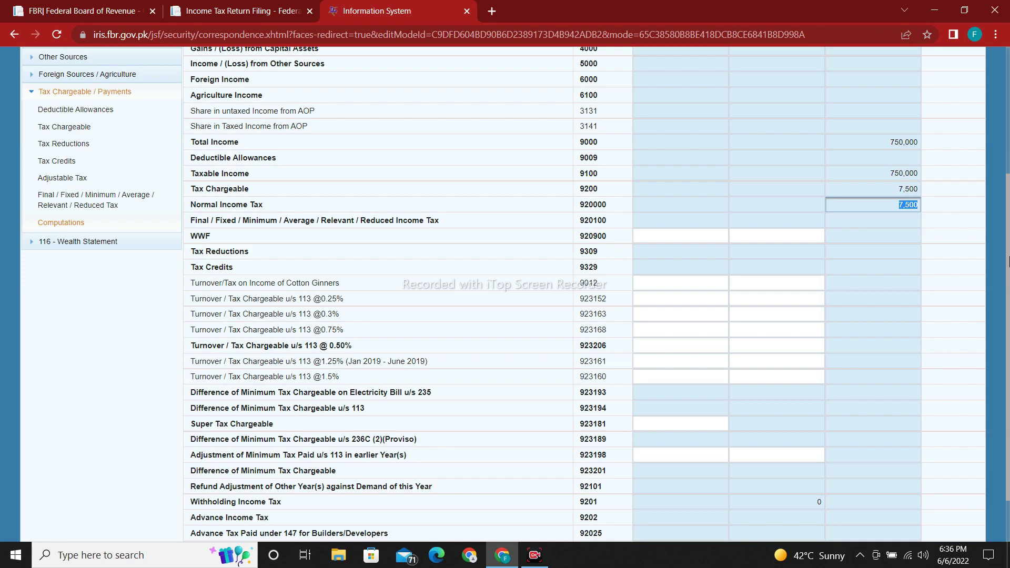
drag(1008, 266, 1008, 311)
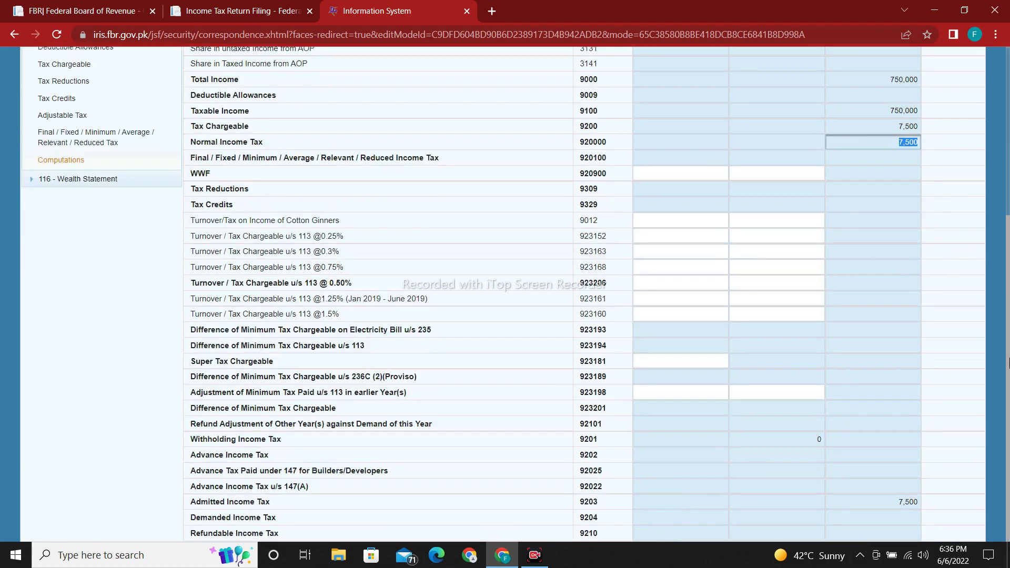
drag(1009, 363, 1009, 266)
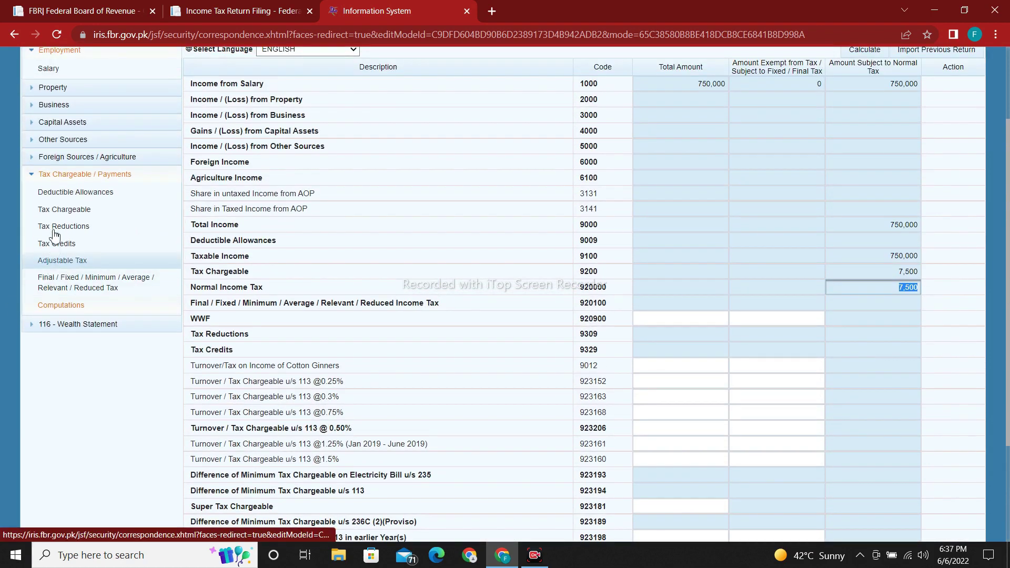
Step: Open the Adjustable Tax entries and locate the Salary of Employees u/s 149 row
click(82, 261)
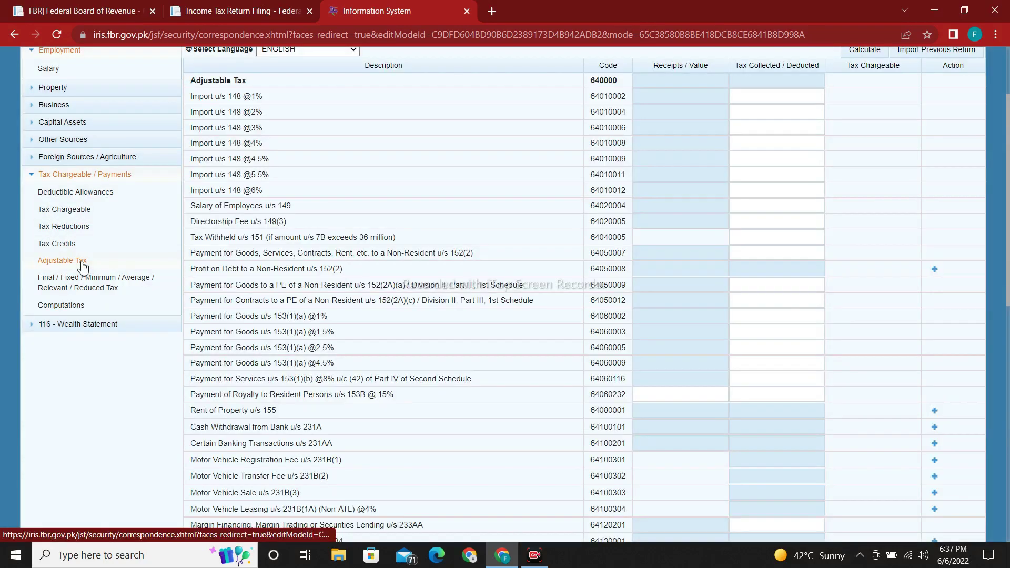
click(89, 288)
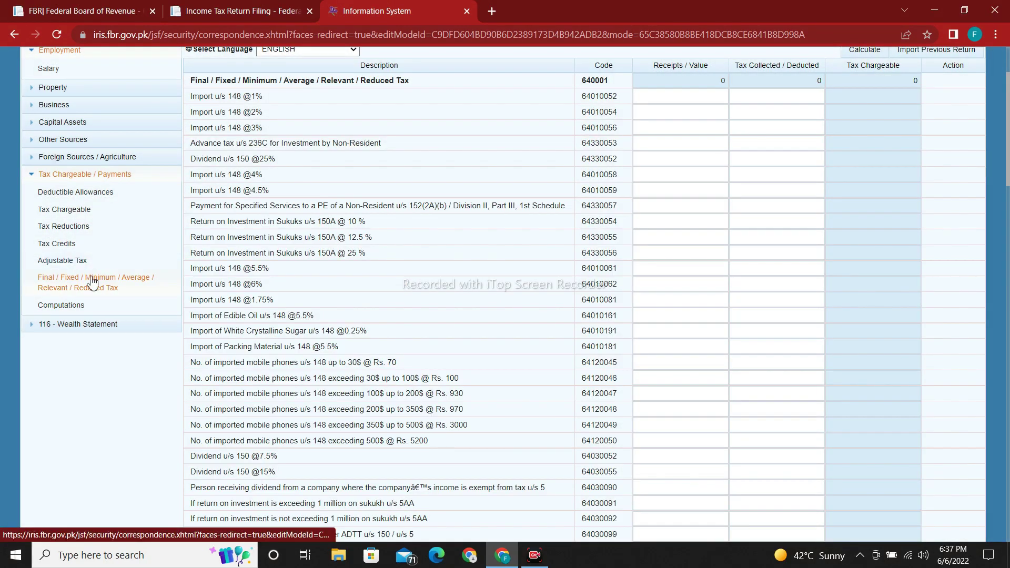
click(84, 261)
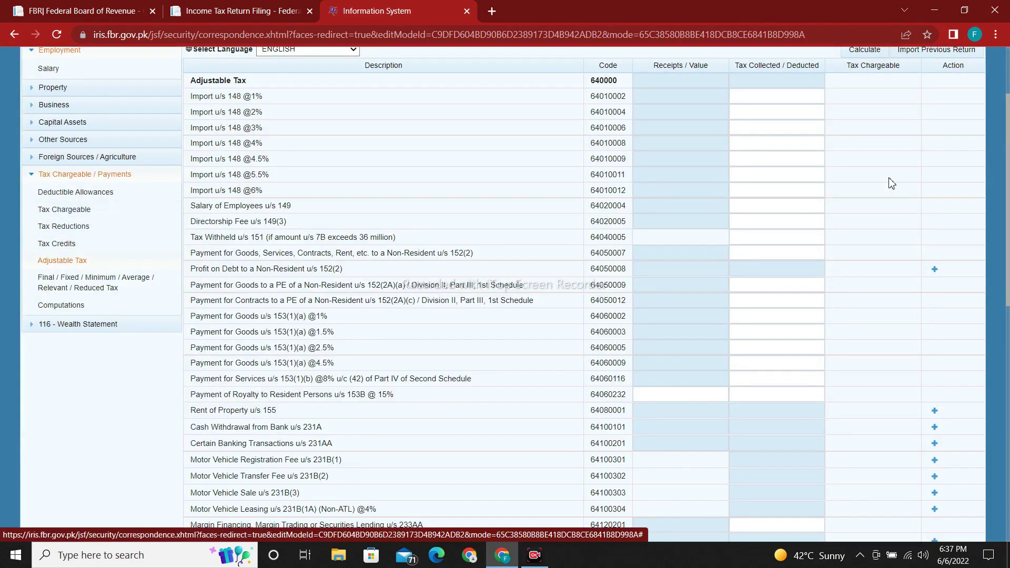
scroll(1008, 235, up, 2)
scroll(1008, 235, down, 2)
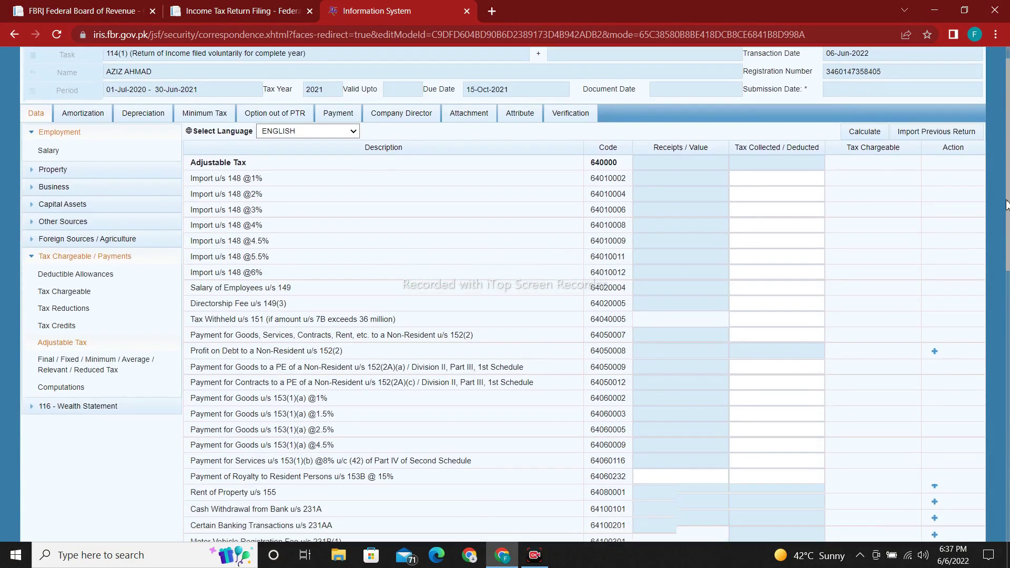
scroll(1008, 235, down, 5)
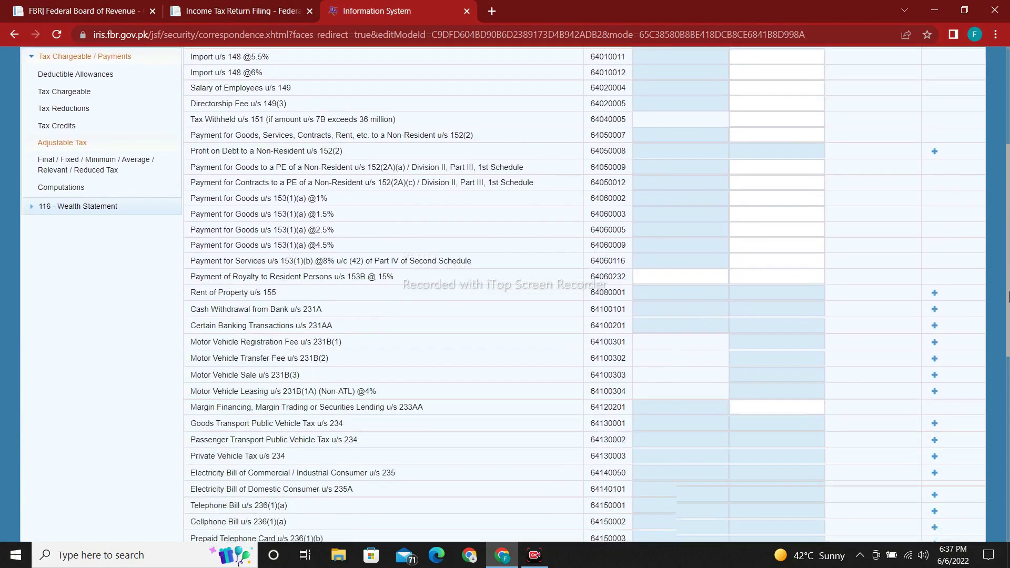
scroll(1008, 273, up, 4)
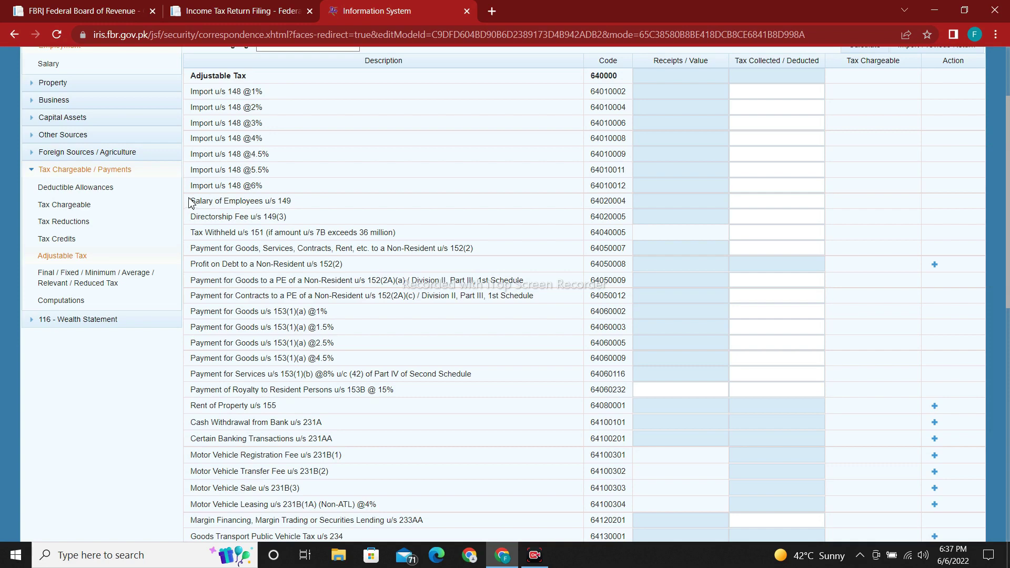
Step: Enter 7,500 tax collected on salary u/s 149, recalculate, and return to Computations
drag(190, 202, 305, 209)
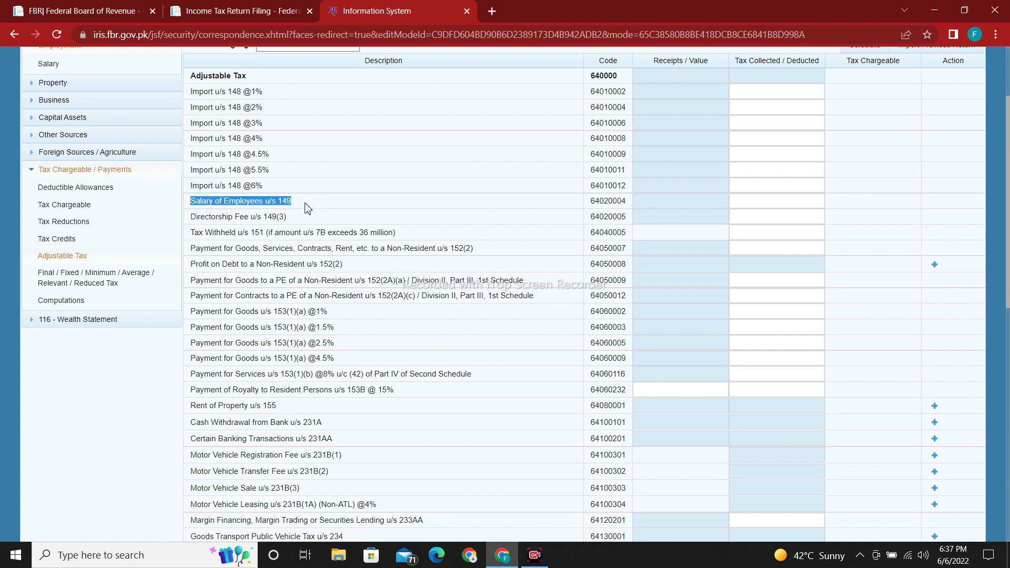
click(433, 206)
click(773, 212)
click(773, 203)
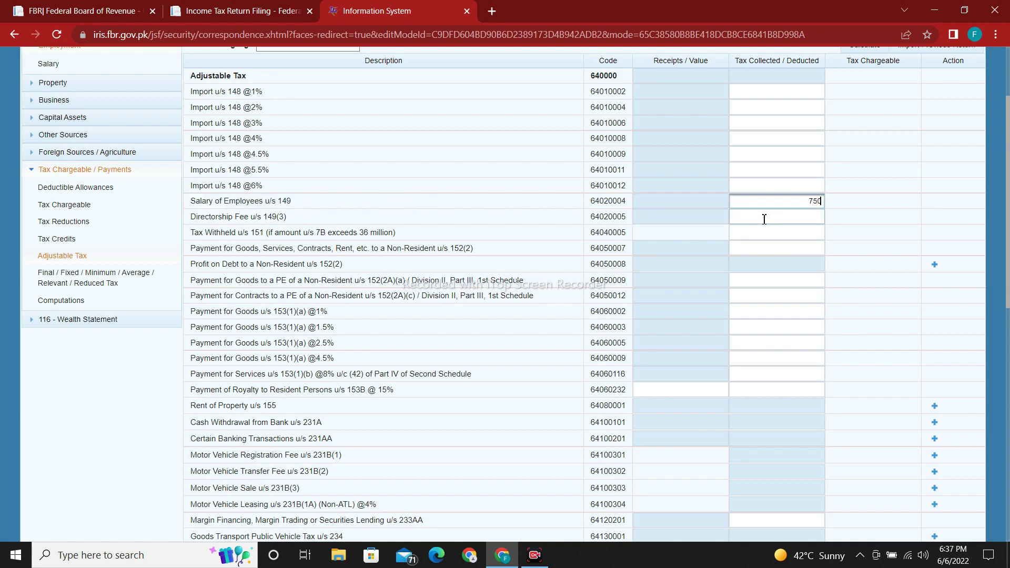
click(850, 213)
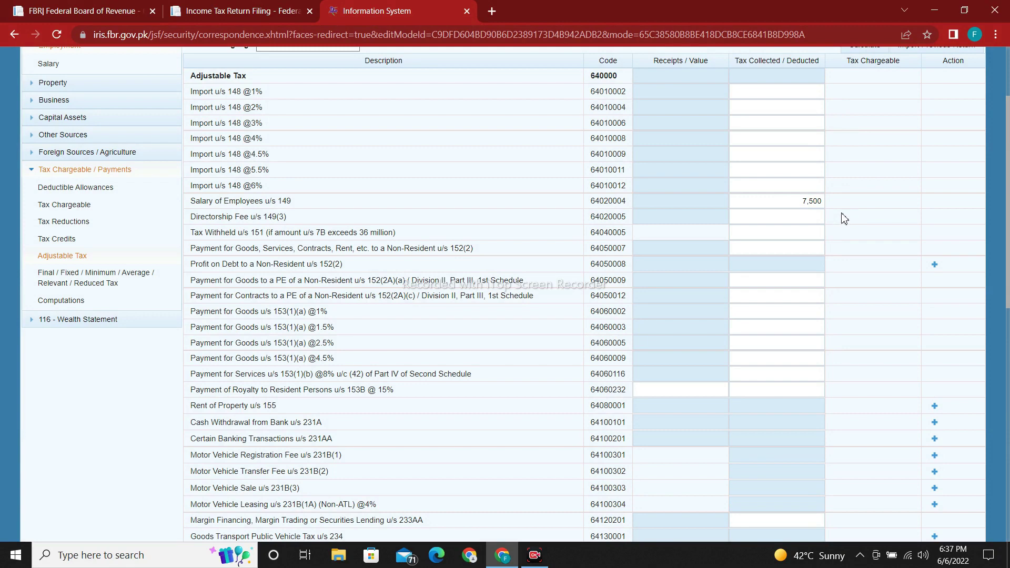
click(790, 197)
scroll(989, 185, up, 1)
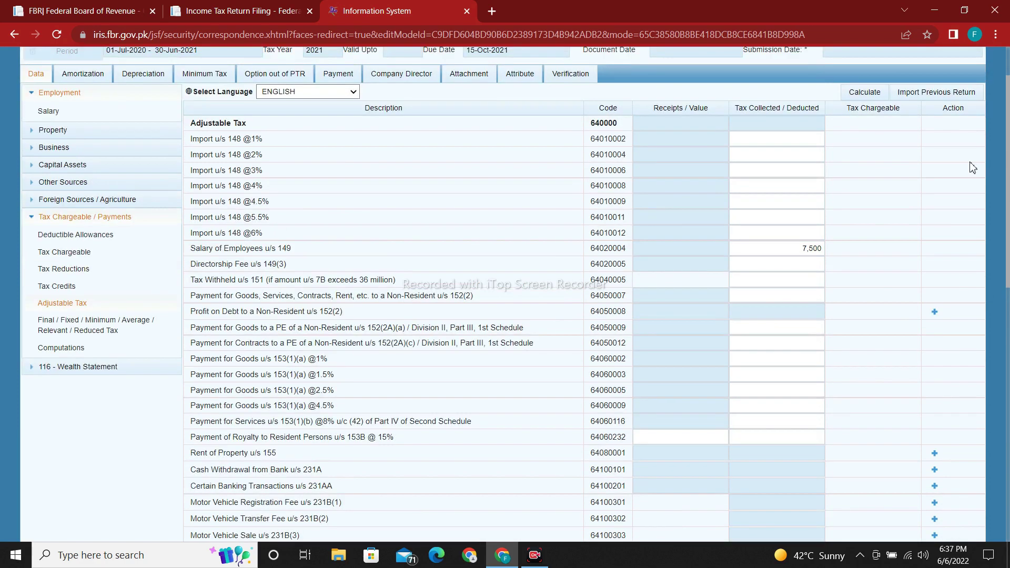
click(864, 95)
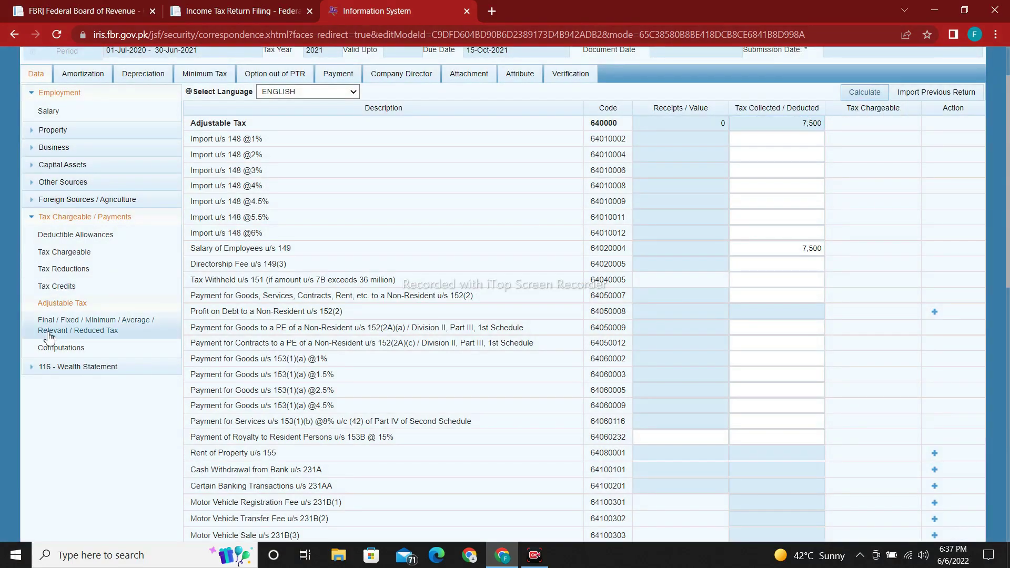
click(93, 349)
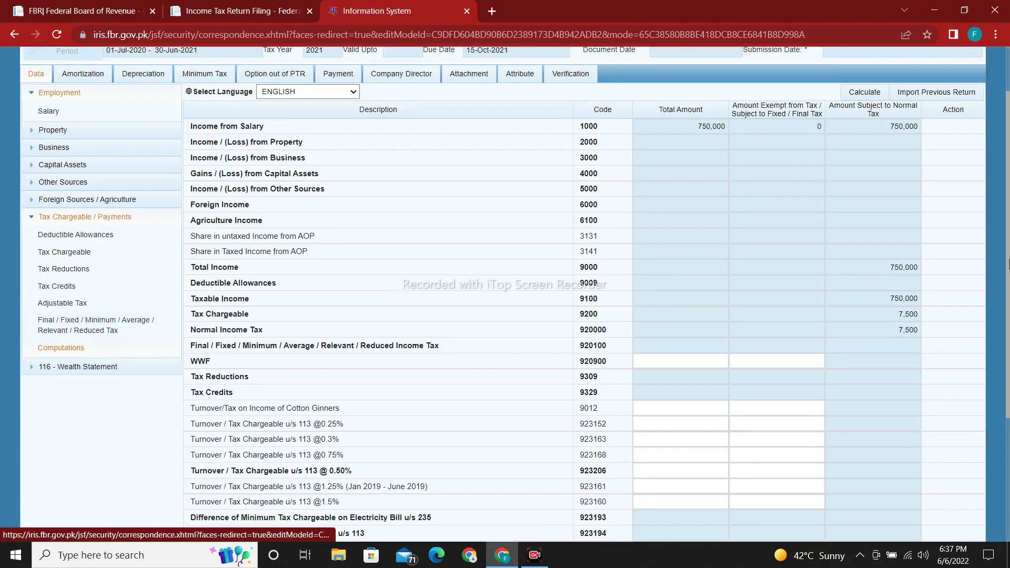
Step: Review Tax Chargeable and Withholding Income Tax, then expand the 116 - Wealth Statement parts
scroll(93, 351, down, 5)
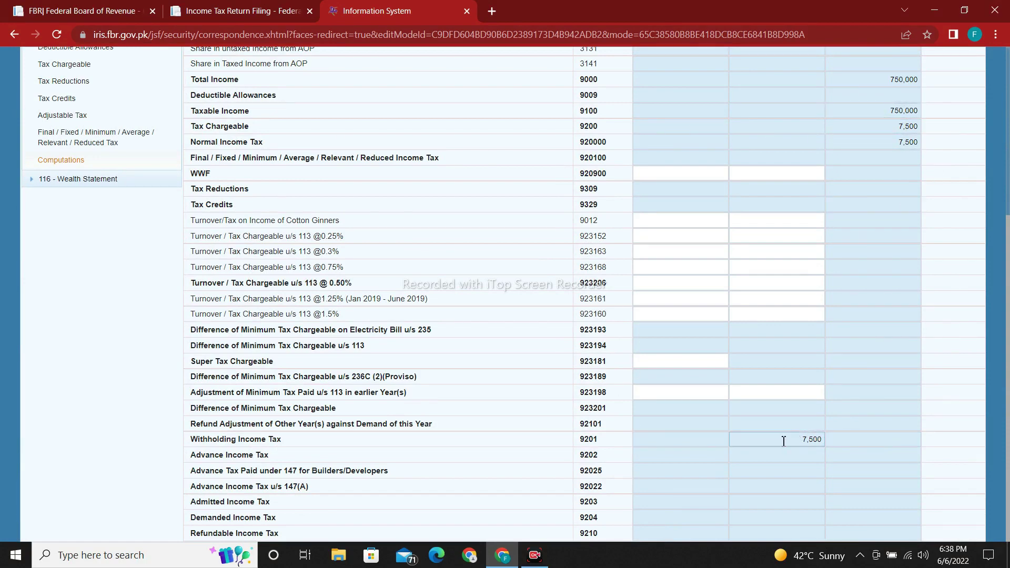
scroll(122, 297, up, 2)
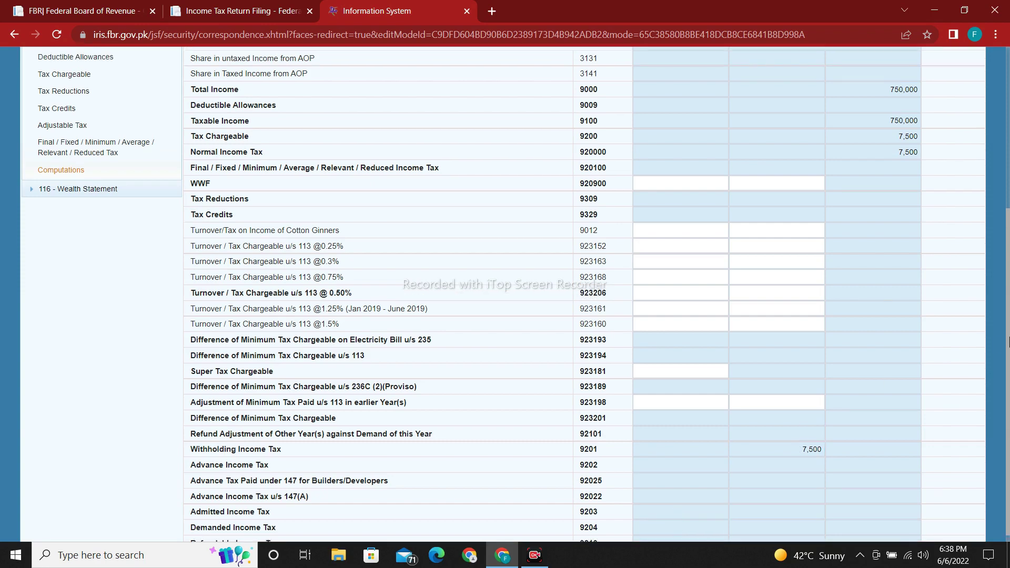
click(118, 288)
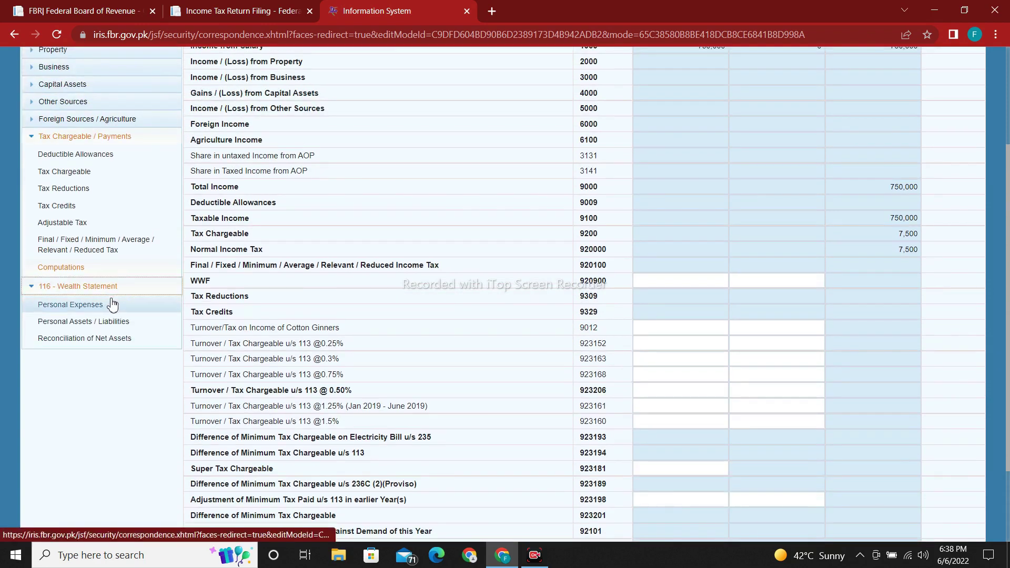
Step: In Personal Expenses, enter rates 7,500, rent 240,000, travelling 5,000 and electricity 12,000
click(107, 307)
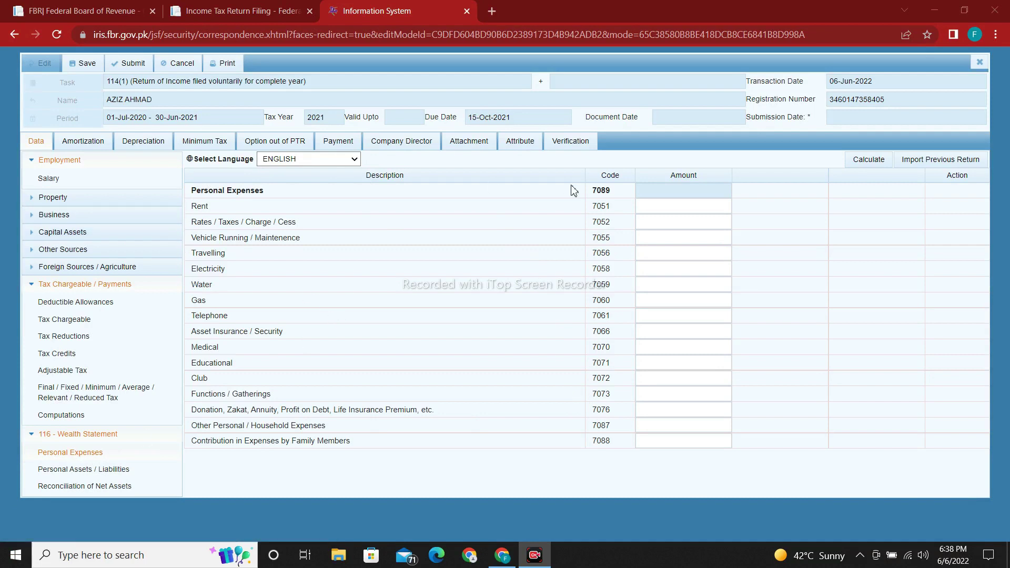
click(655, 221)
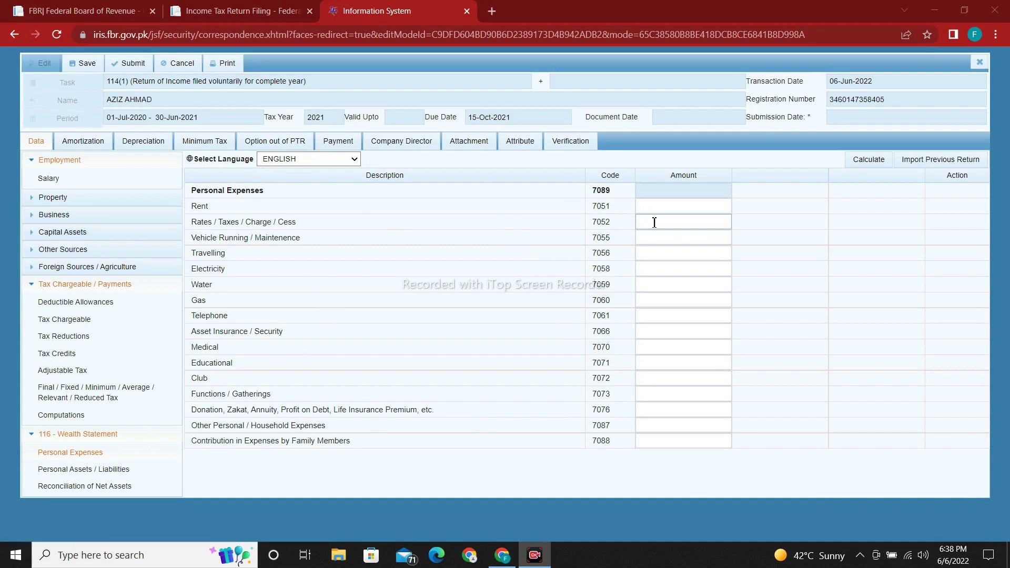
click(311, 226)
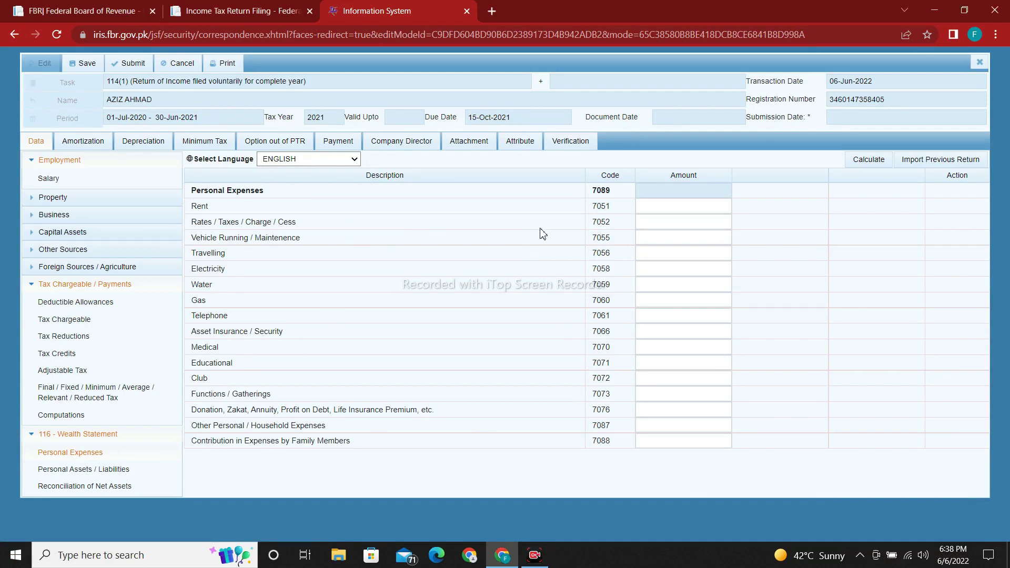
click(649, 219)
click(815, 360)
click(688, 207)
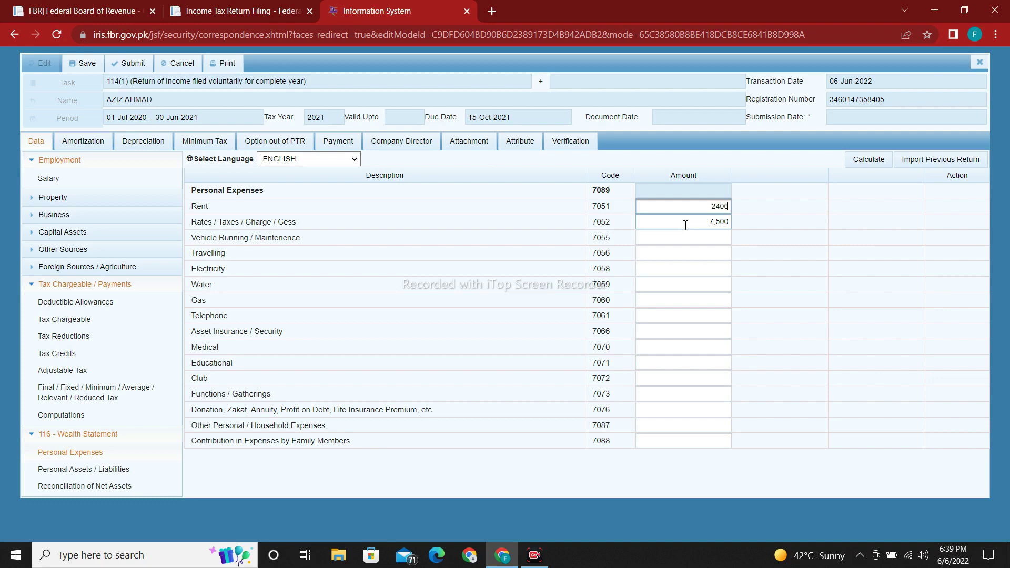
click(799, 272)
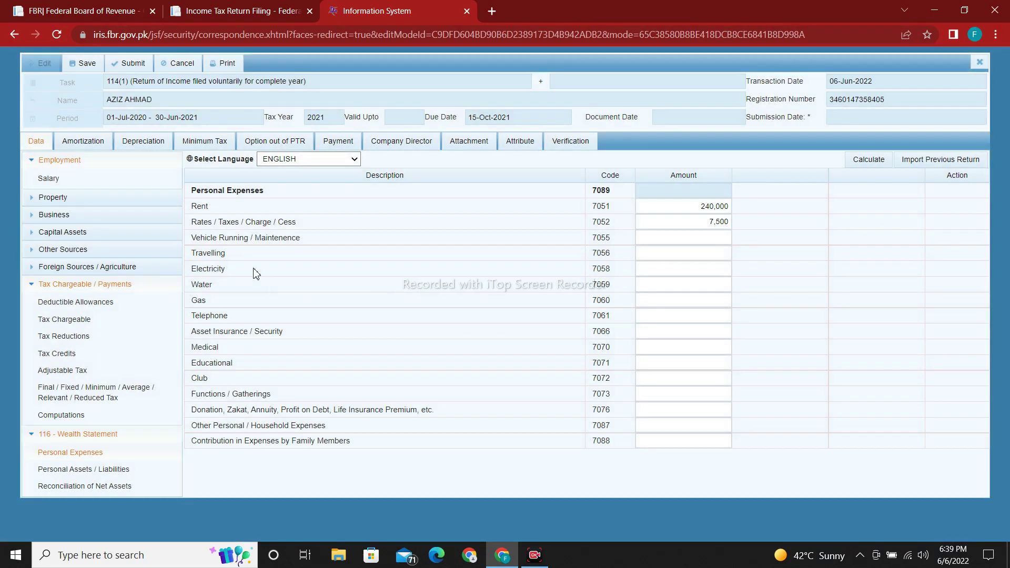
click(647, 254)
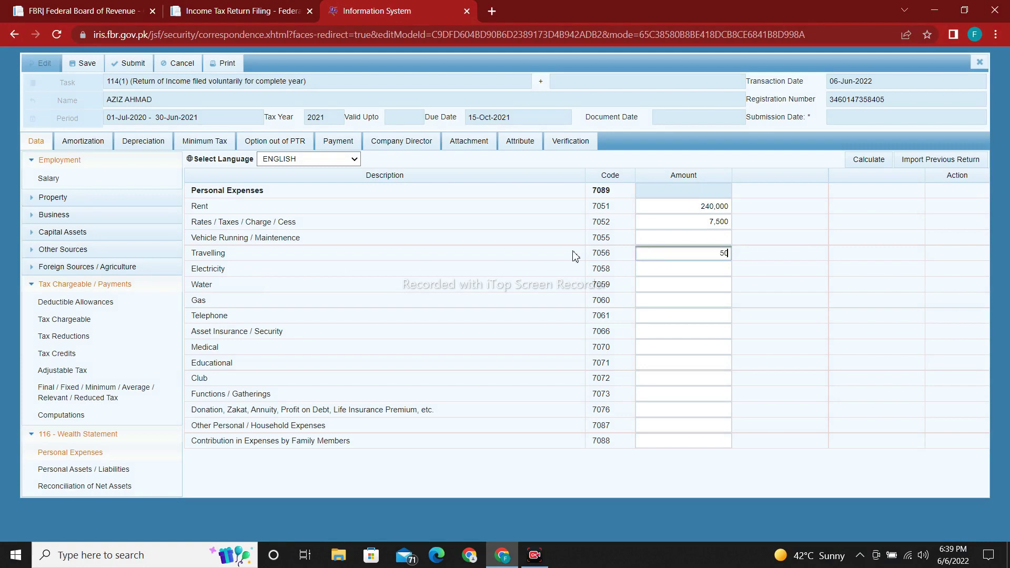
click(778, 301)
click(697, 267)
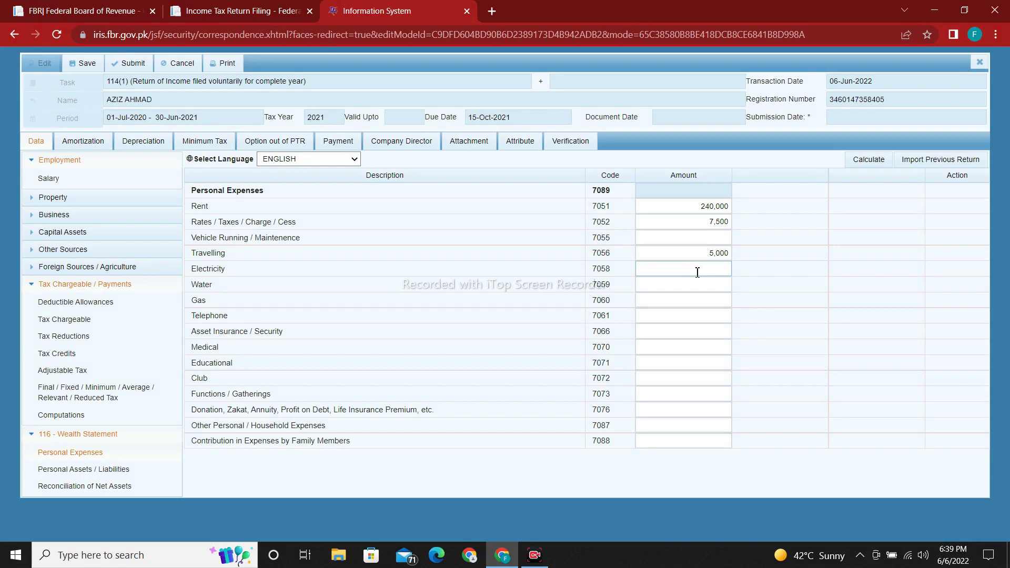
click(698, 273)
click(846, 313)
Step: Enter telephone 3,600, educational 150,000 and other household expenses 250,000
click(679, 315)
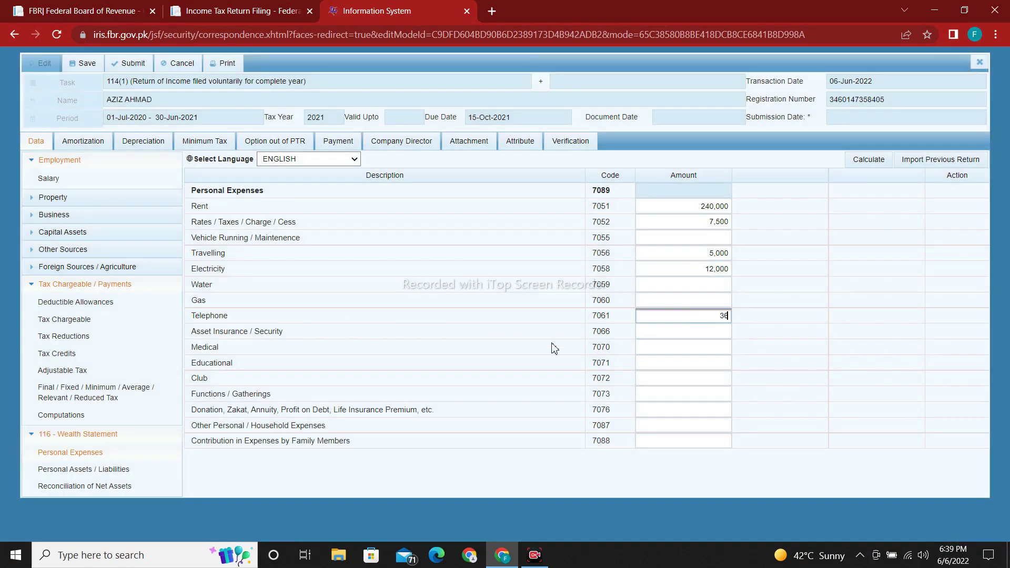
click(799, 321)
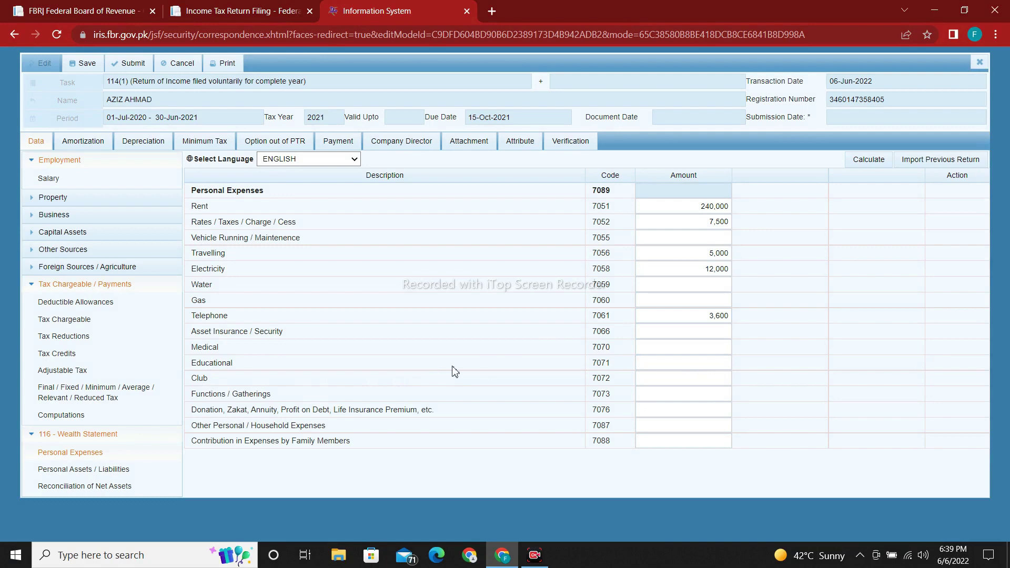
drag(284, 364, 223, 365)
click(640, 364)
text(1)
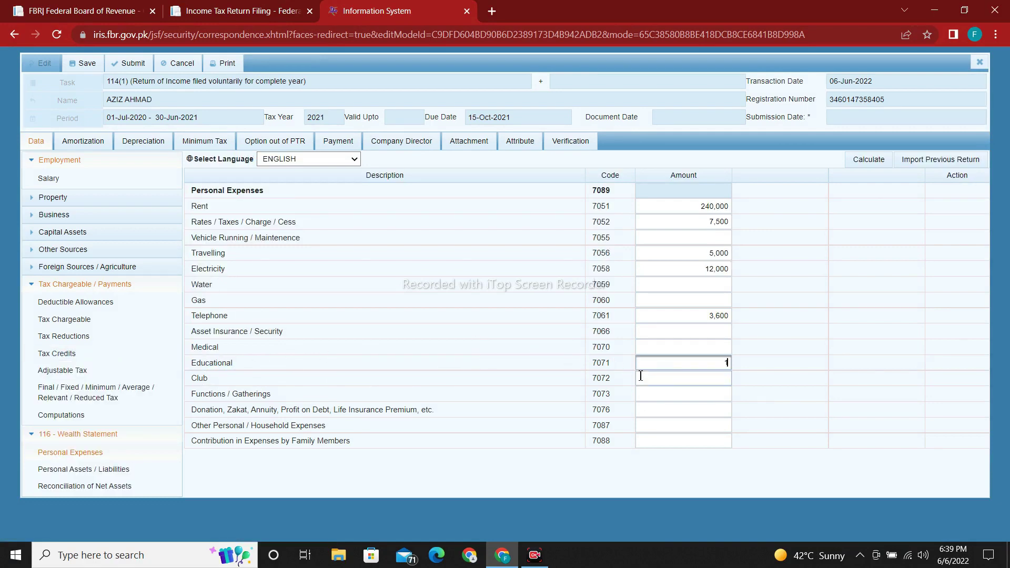
text(50000)
click(784, 343)
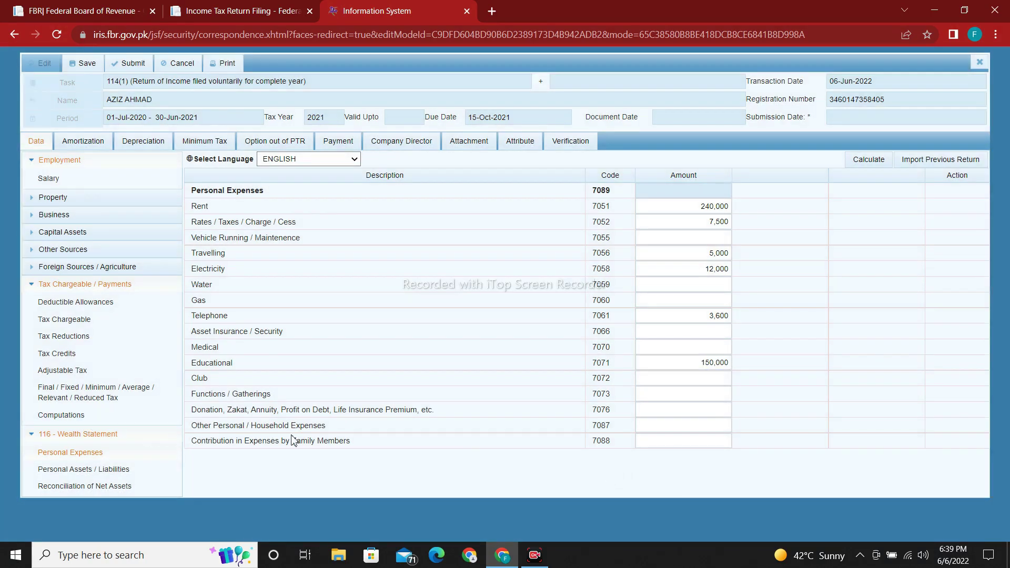
click(707, 423)
text(2500000)
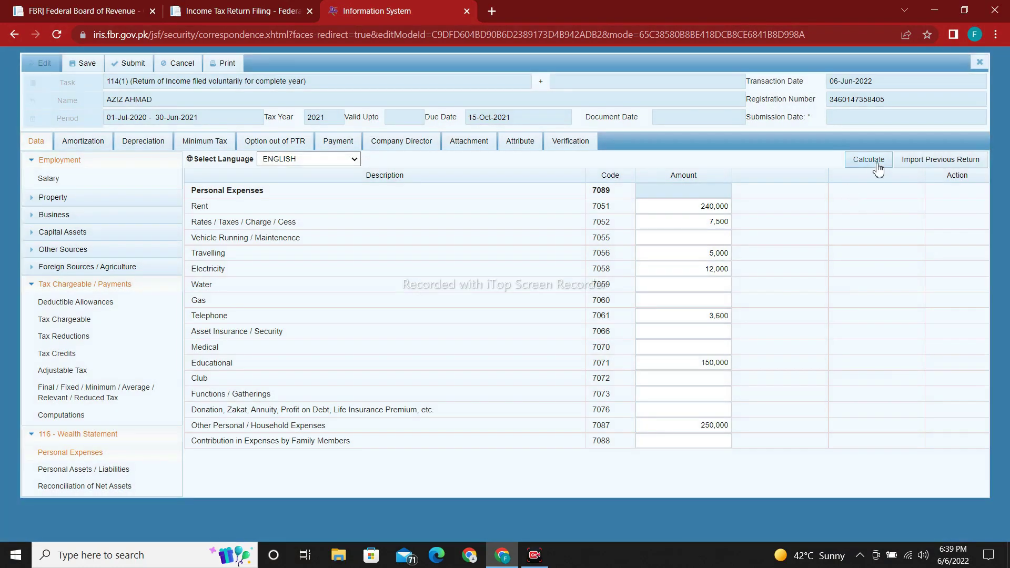
Step: Recalculate the personal expenses to a total of 668,100
click(876, 159)
click(878, 162)
drag(696, 190, 730, 193)
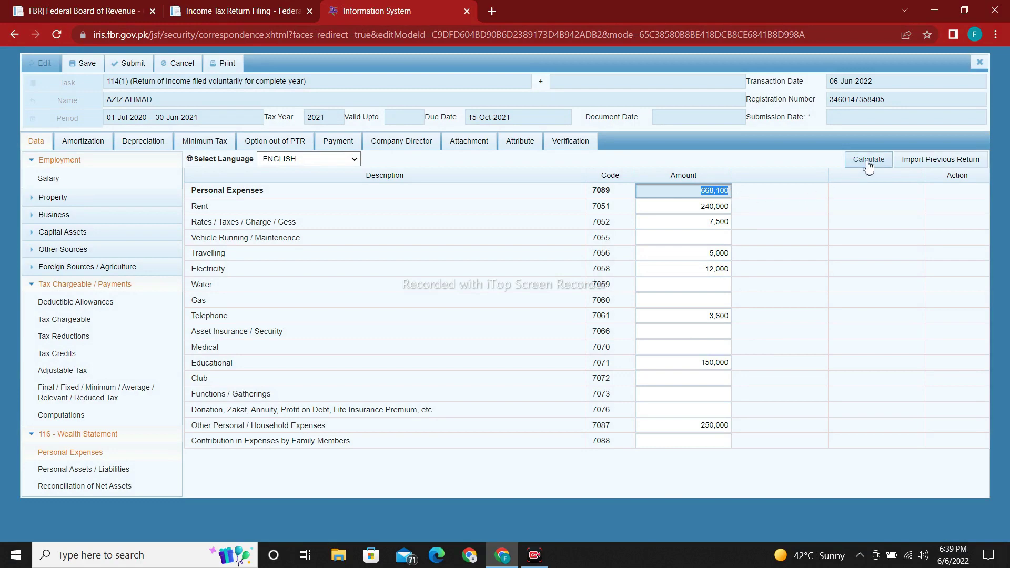
click(866, 160)
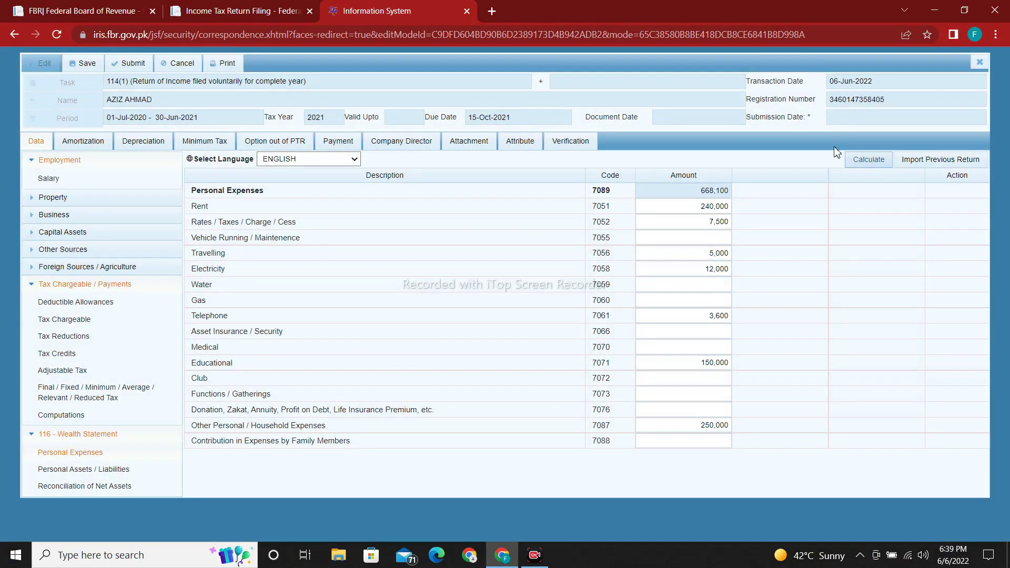
click(34, 436)
click(34, 437)
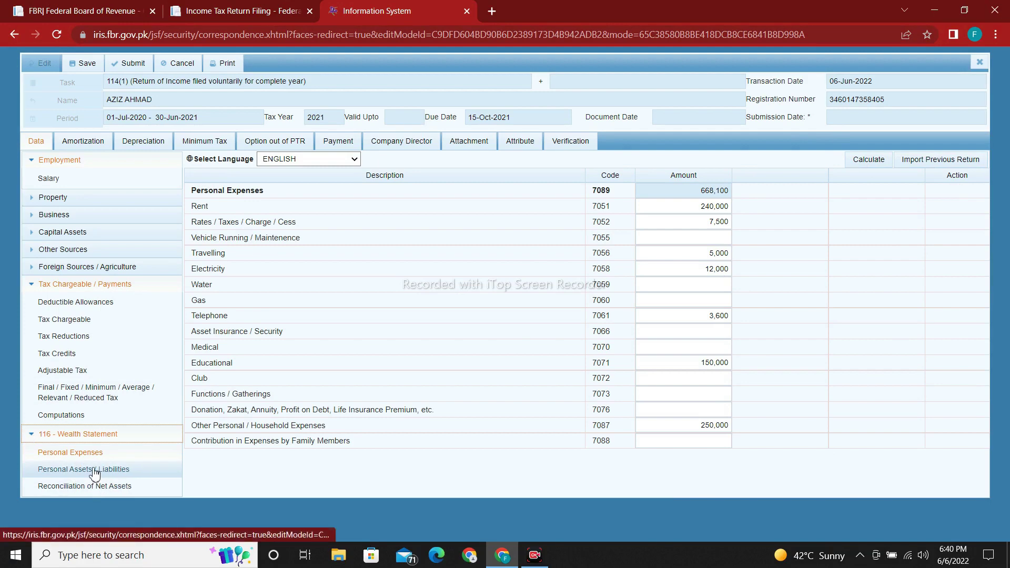
click(59, 470)
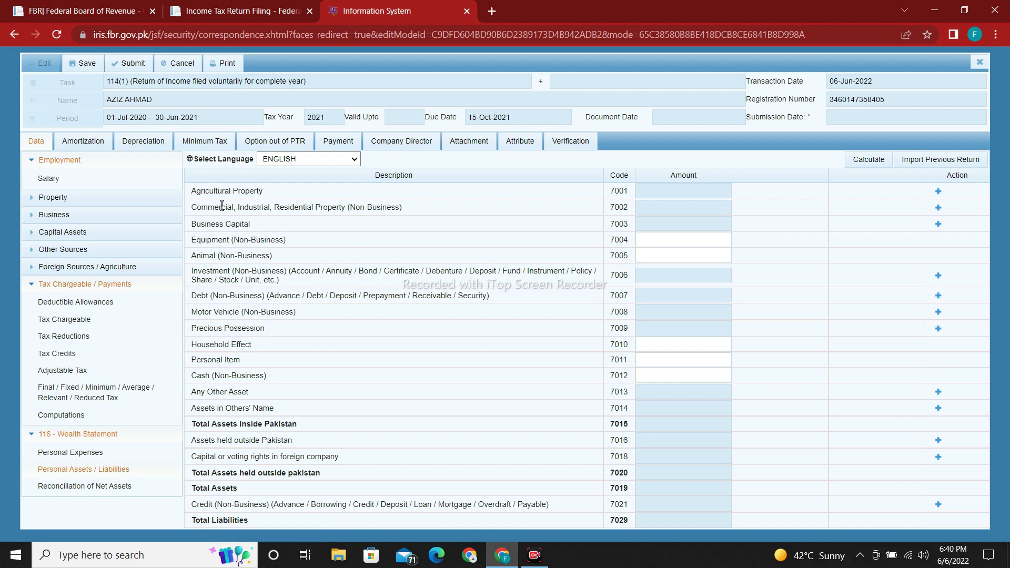
drag(193, 208, 404, 210)
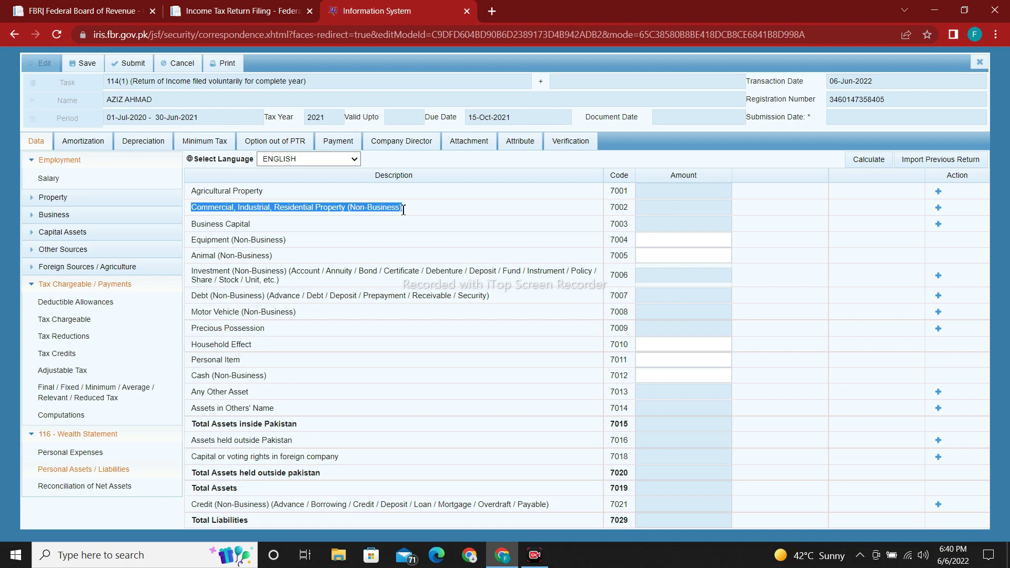
click(939, 209)
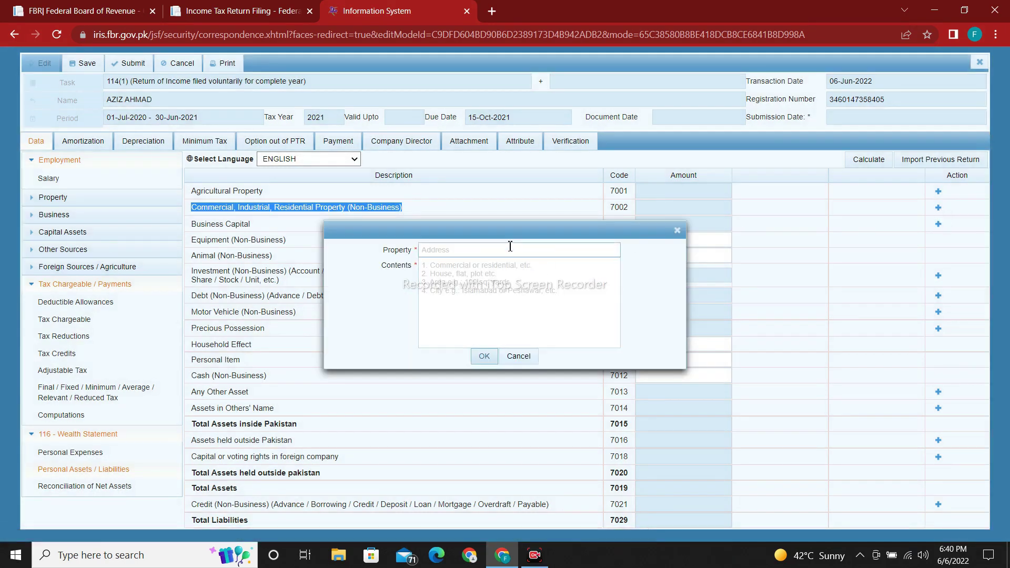
click(461, 248)
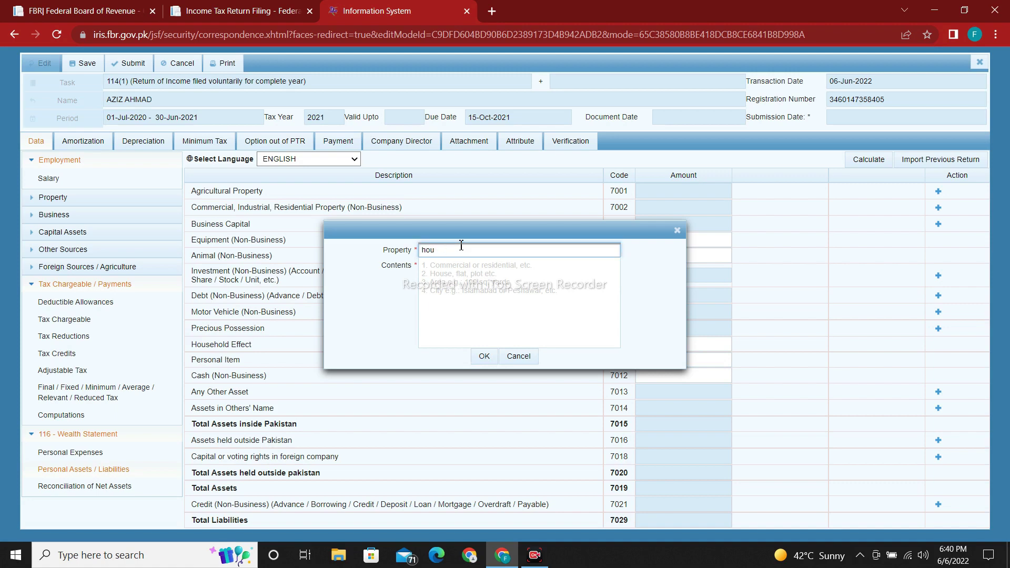
click(489, 292)
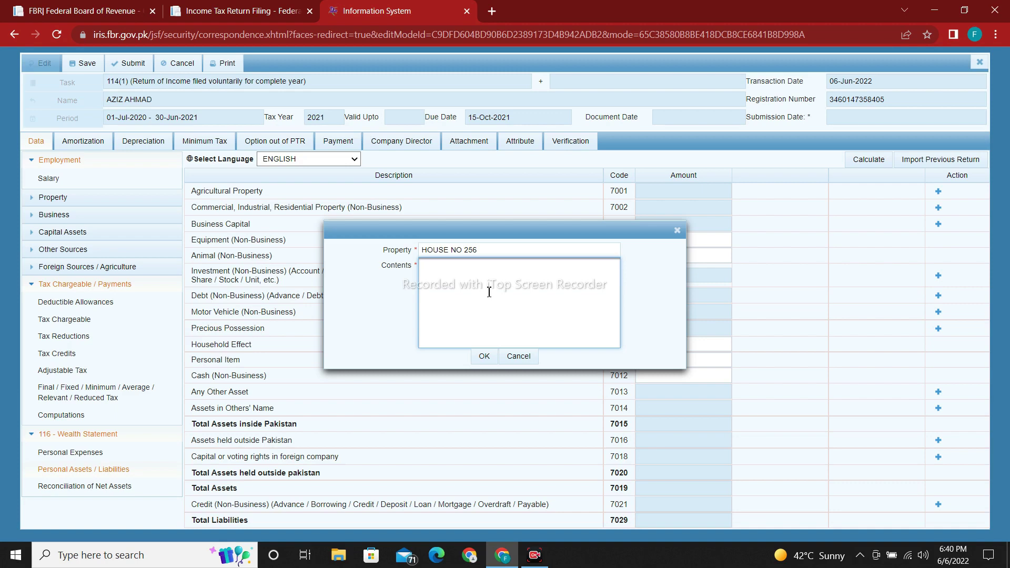
key(Return)
text(SINCE)
text(2014)
click(483, 356)
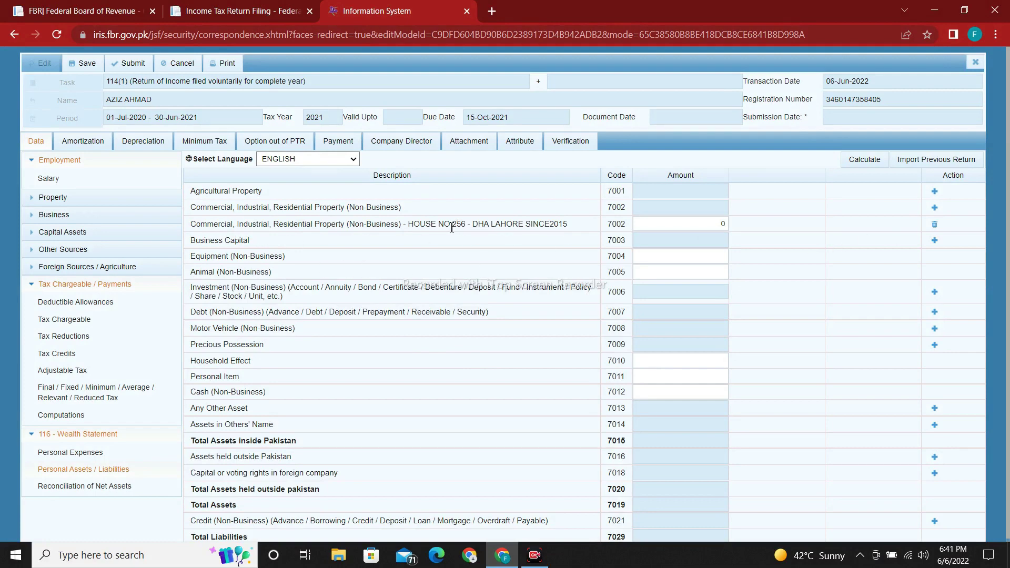
drag(409, 223, 562, 224)
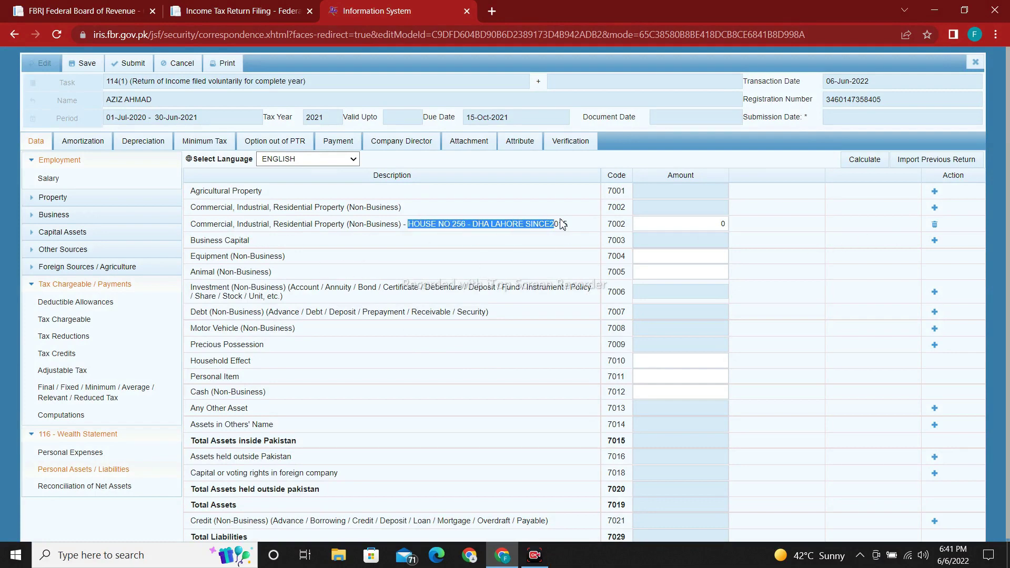
click(724, 224)
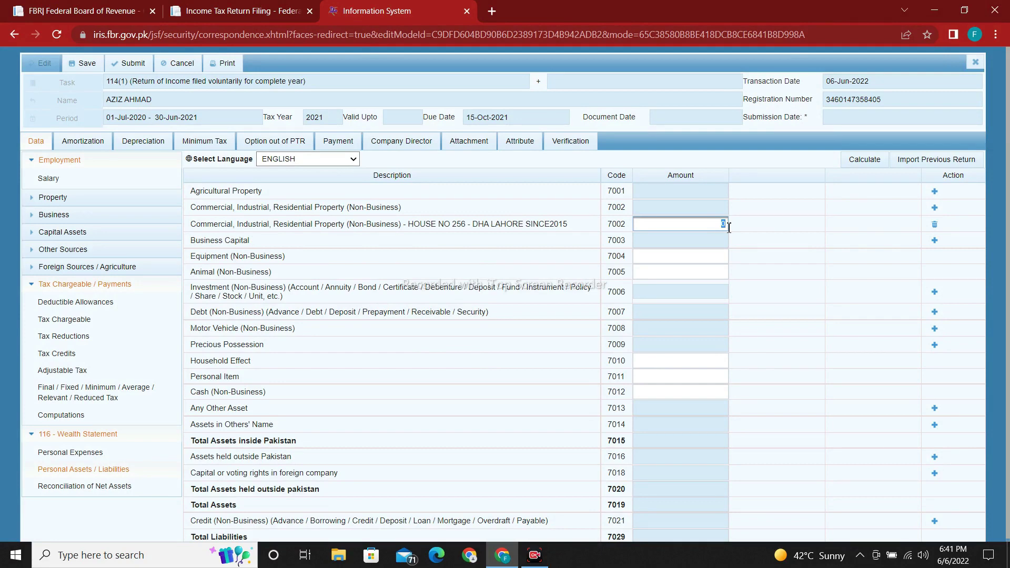
text(7,500,000)
click(822, 274)
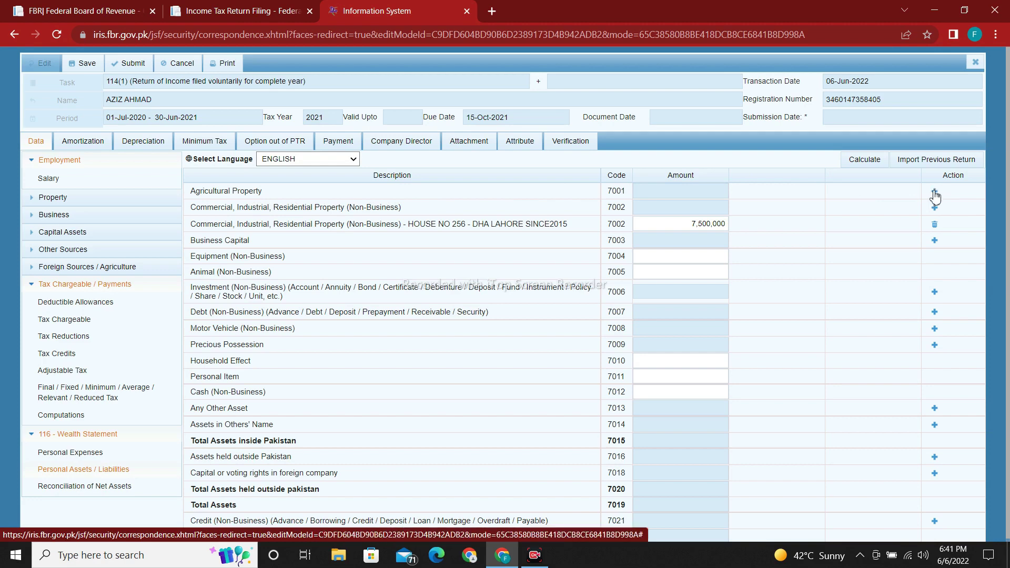
click(933, 194)
click(563, 250)
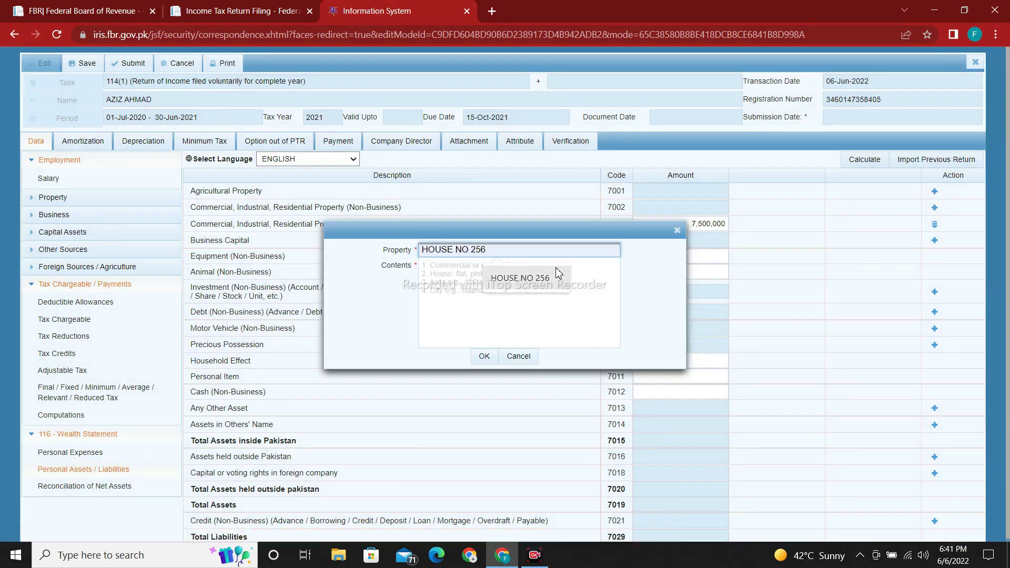
click(553, 286)
click(536, 283)
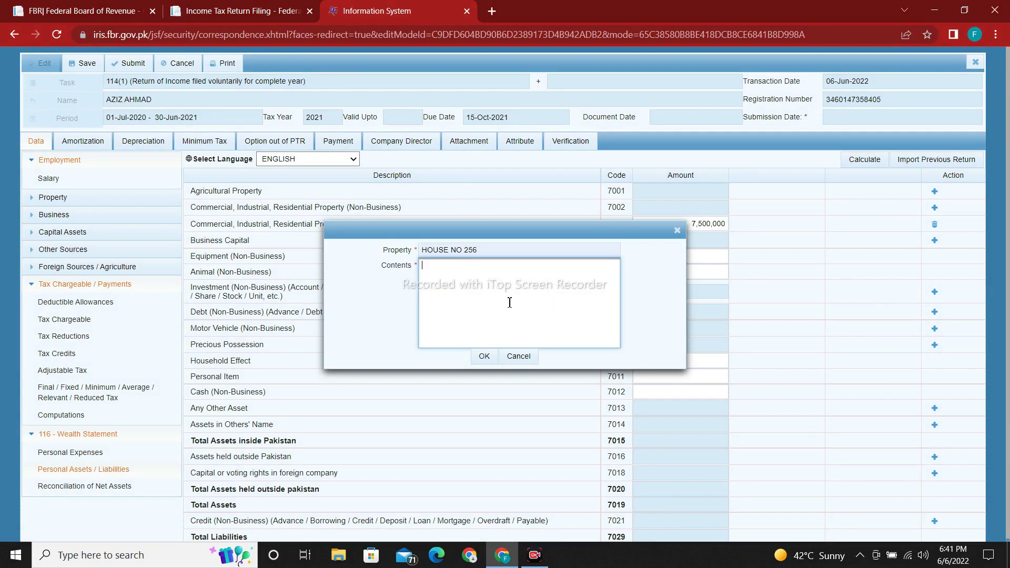
key(Return)
text(AREA 2 KANA)
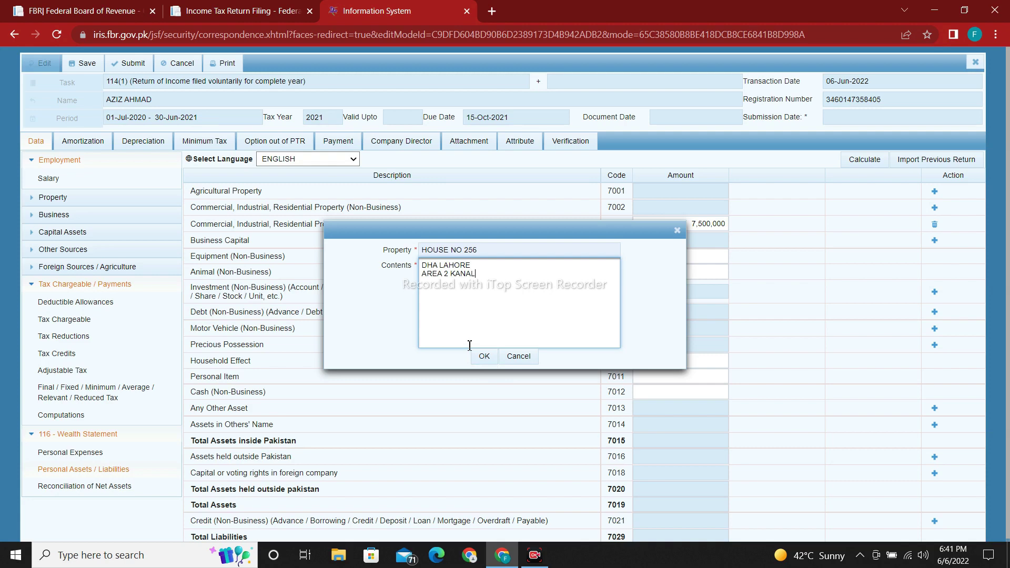
text(L)
click(483, 357)
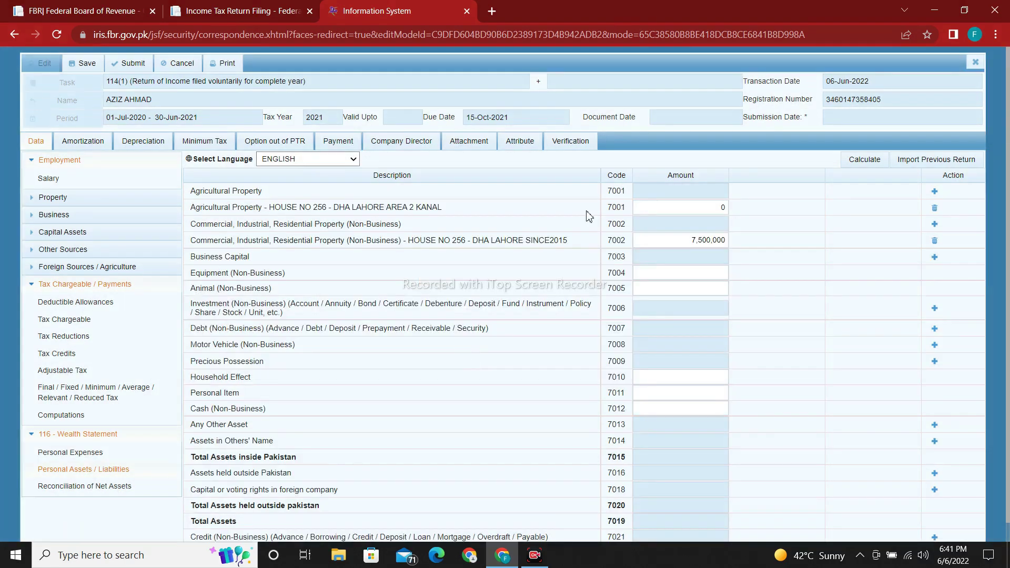
Step: Set the agricultural property's amount to 8,500,000
click(718, 208)
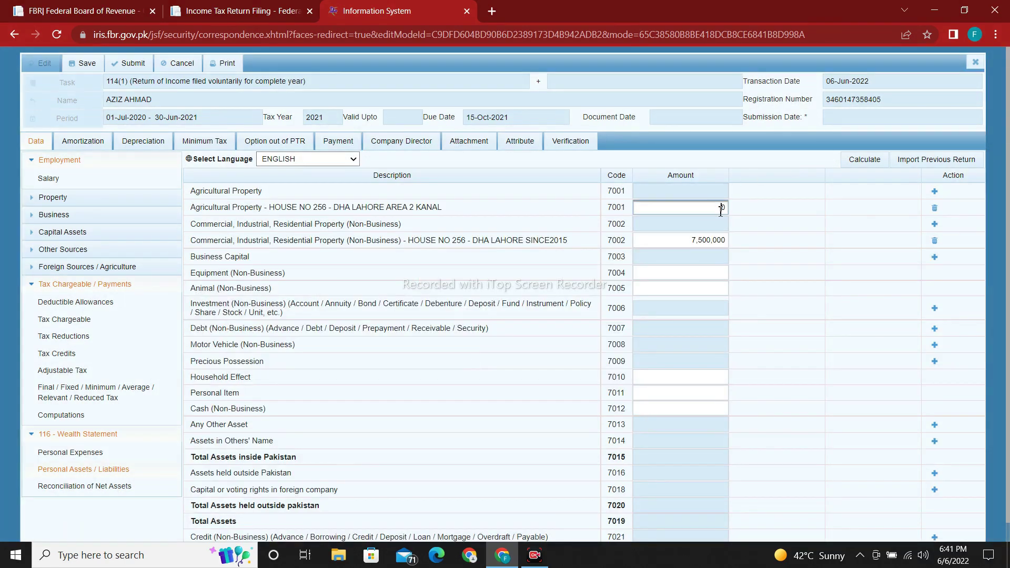
text(8500000)
click(841, 270)
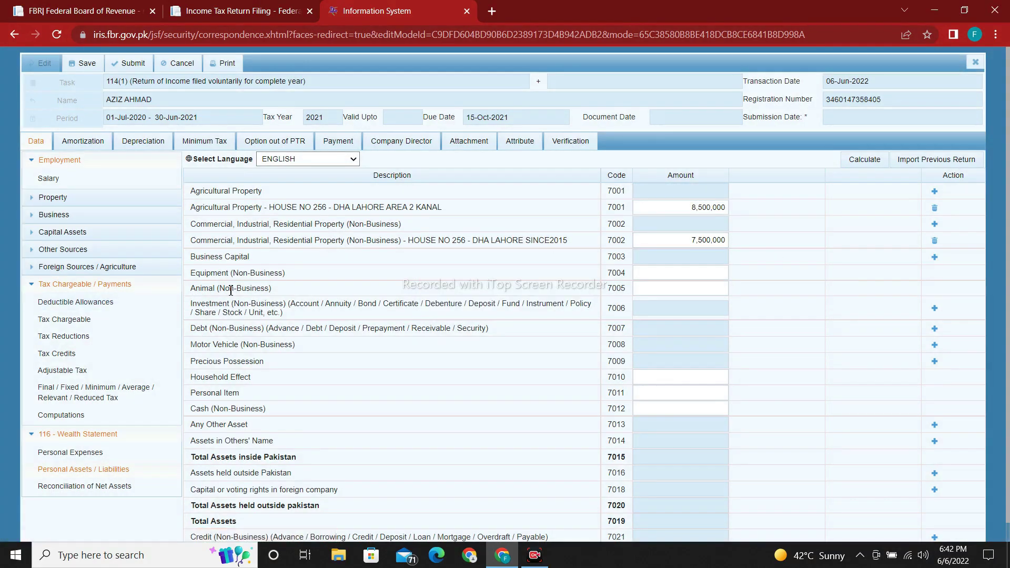
scroll(263, 293, down, 1)
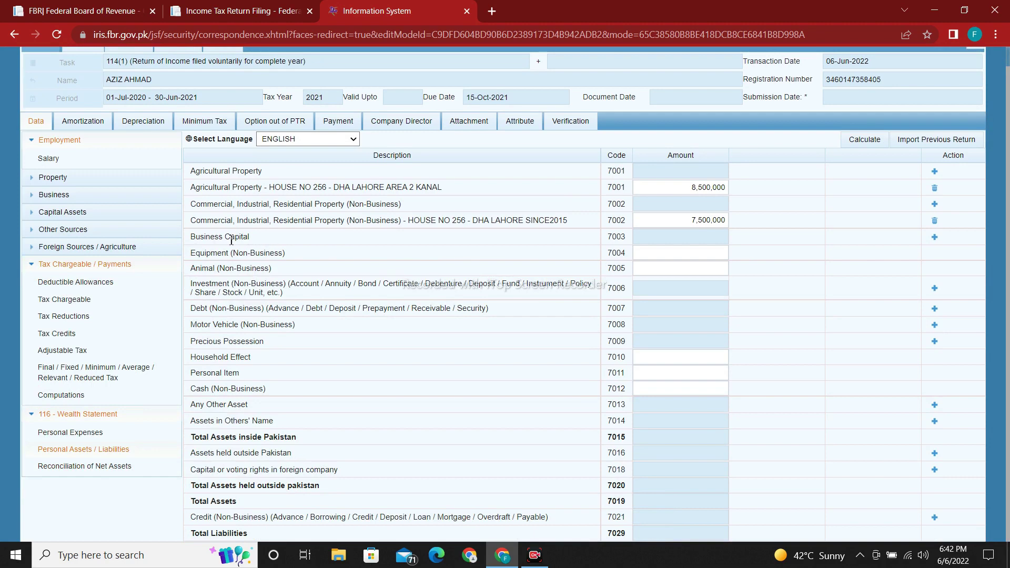
drag(265, 239, 172, 242)
click(321, 300)
drag(193, 285, 293, 298)
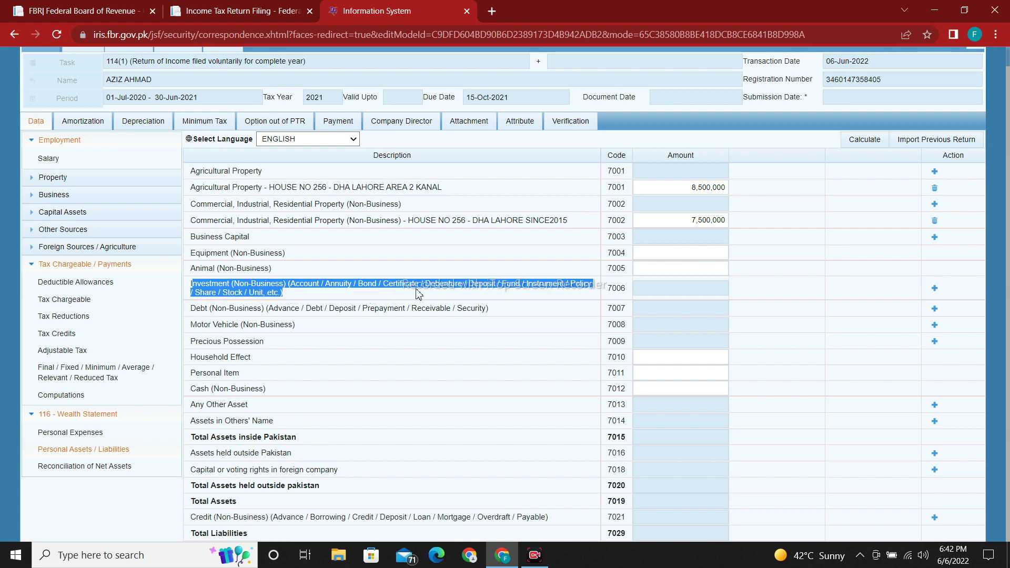
Step: Add a row 7006 investment with the bank account number and contents MEEZAN BANK DHA BRANC LAHORE
click(937, 292)
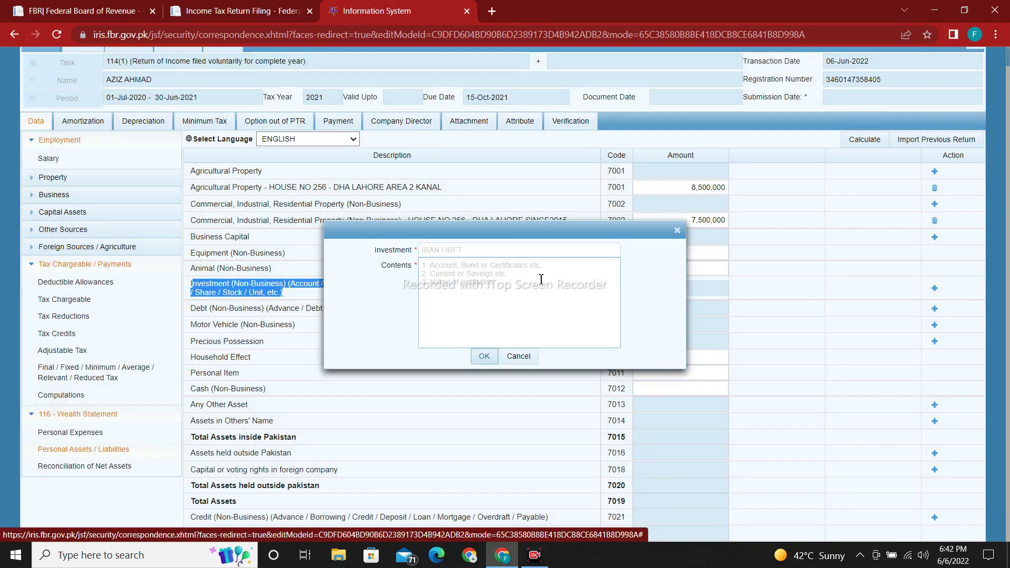
click(471, 251)
text(ACCOUNT NO)
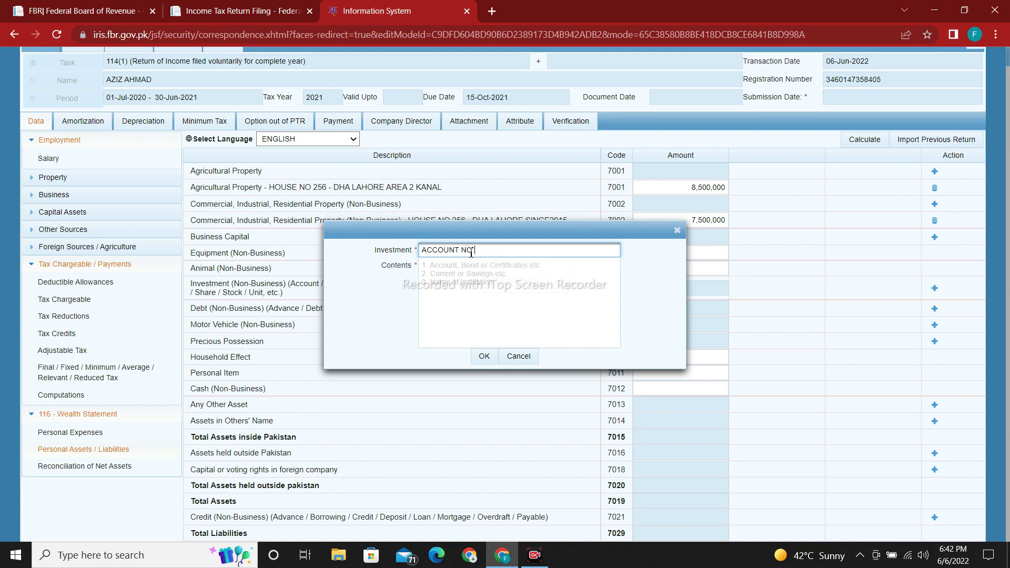
click(470, 272)
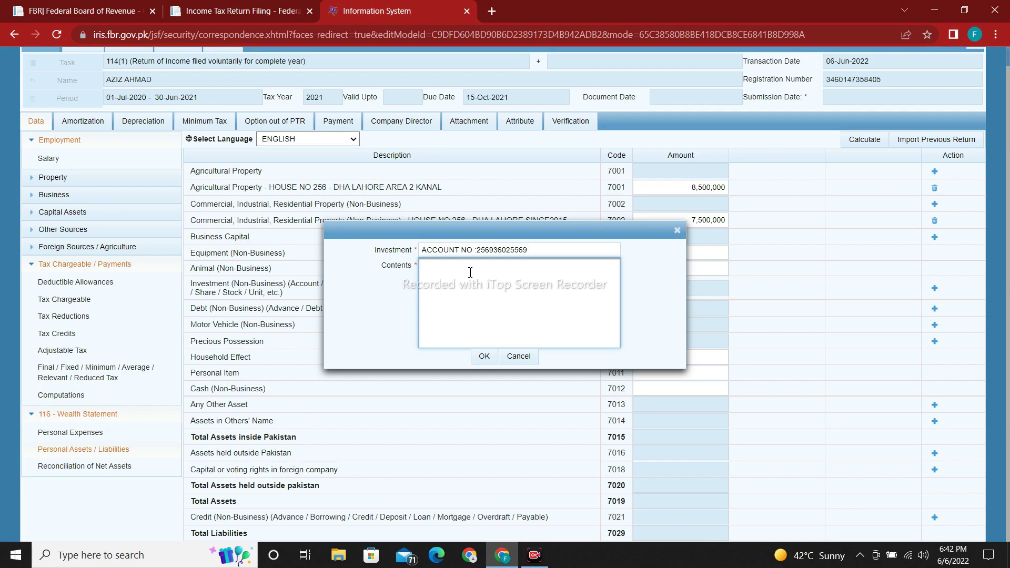
text(MEEZAN BANK )
text(DHA BRANCH)
text(LAHORE)
click(485, 357)
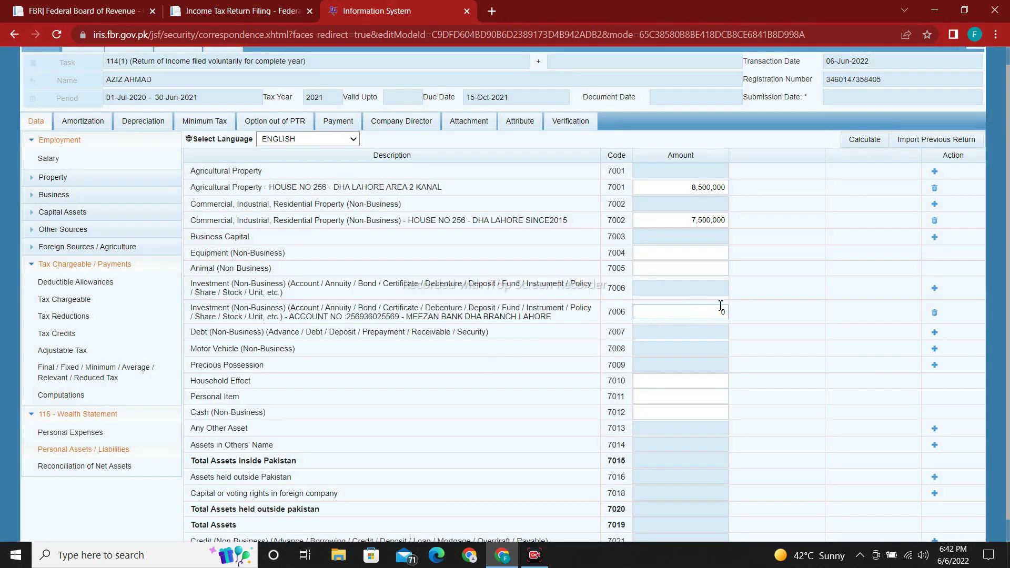
Step: Set the Meezan Bank account's amount to 750,000
double_click(724, 318)
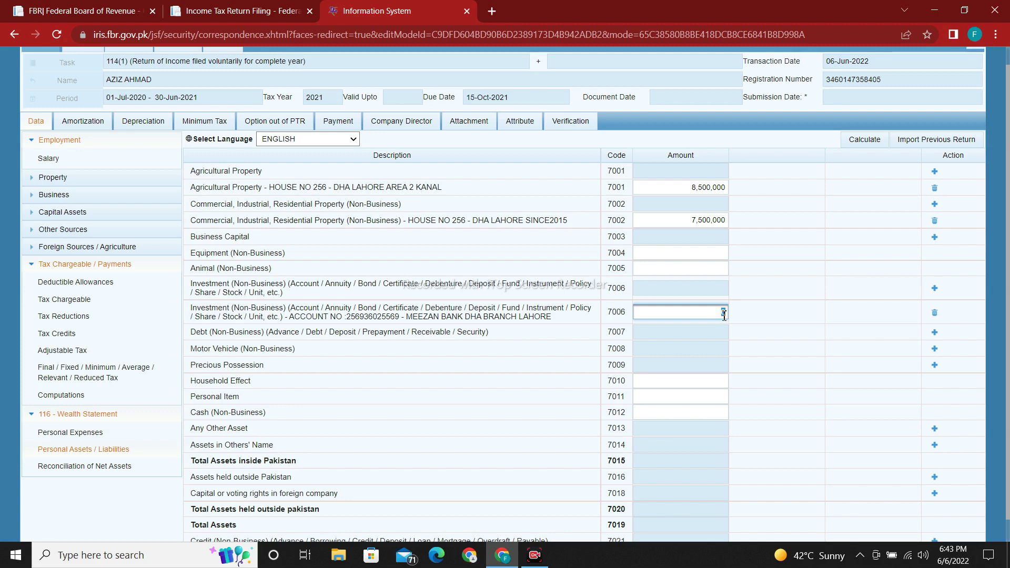
text(750000)
click(832, 307)
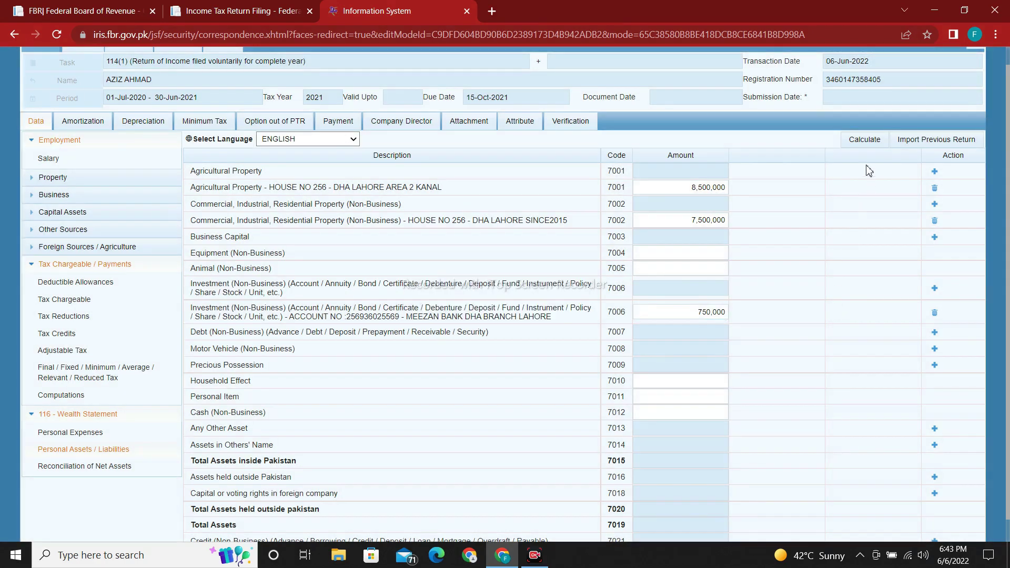
Step: Add a second 7006 investment for the Faysal Bank account, described as FAYSAL BANK, DHA BR LAHORE
click(935, 289)
click(472, 251)
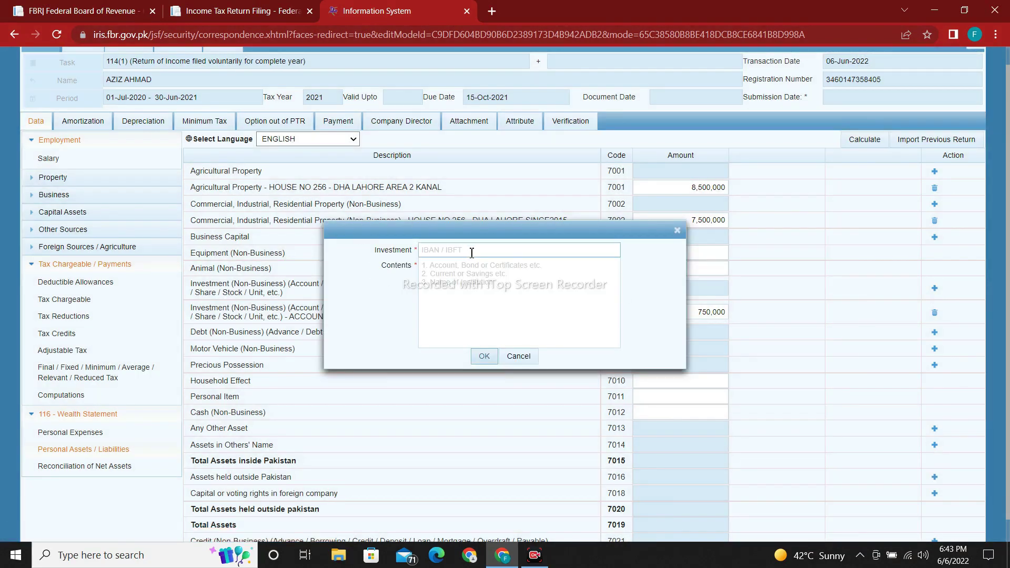
text(ACCOUNT NO)
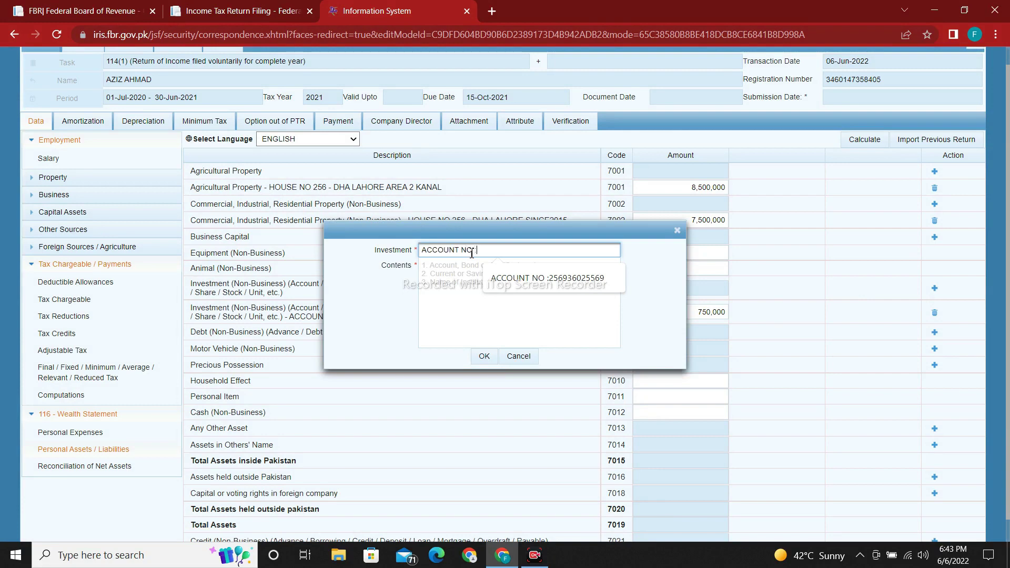
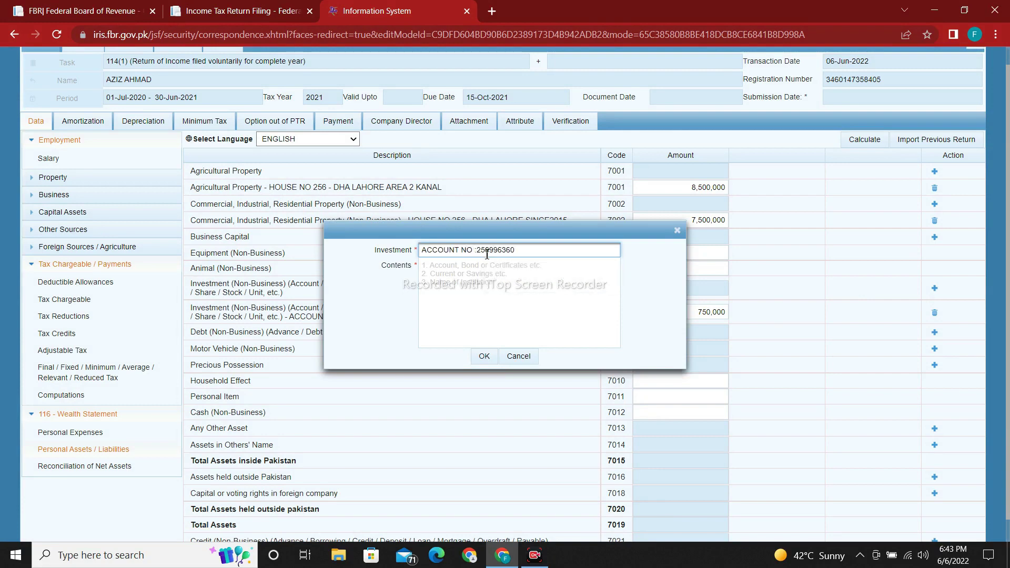
click(490, 272)
text(FAYSAL)
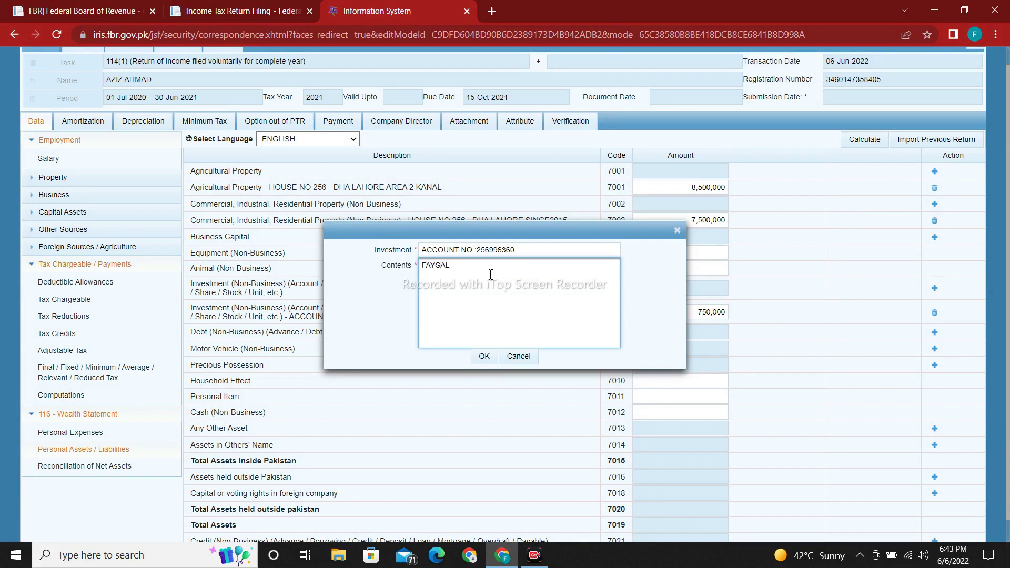
text( BANK)
key(Return)
text(DHA BR LAHORE)
click(481, 356)
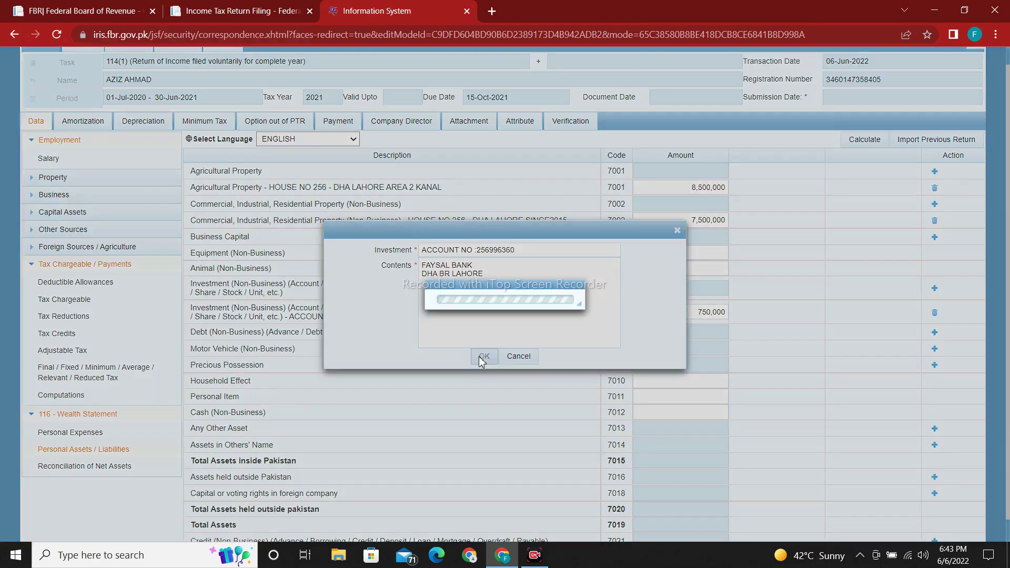
Step: Set the Faysal Bank amount to 15,000 and recalculate, giving total assets in Pakistan 16,765,000
click(710, 314)
key(BackSpace)
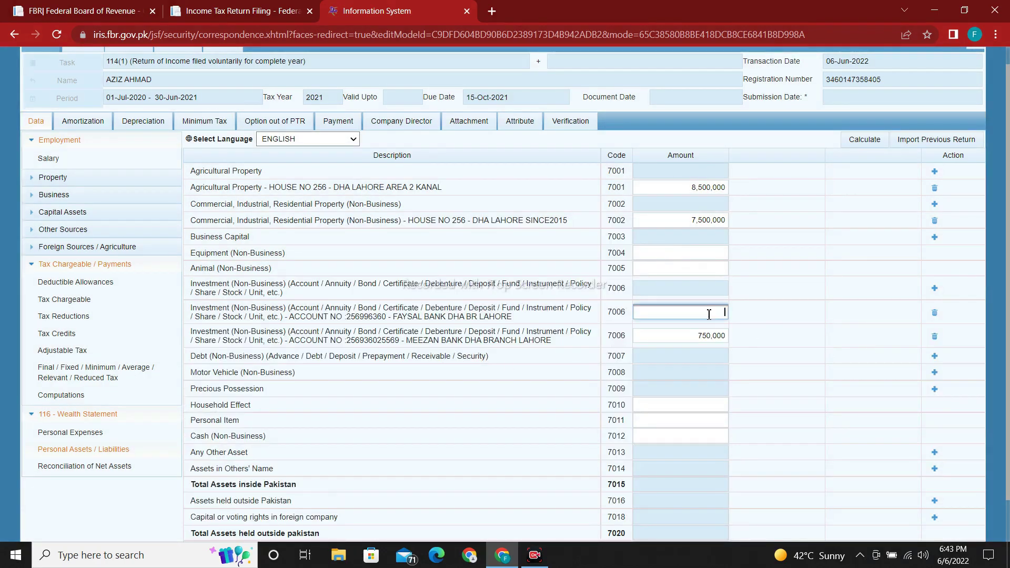
text(15,000)
click(821, 325)
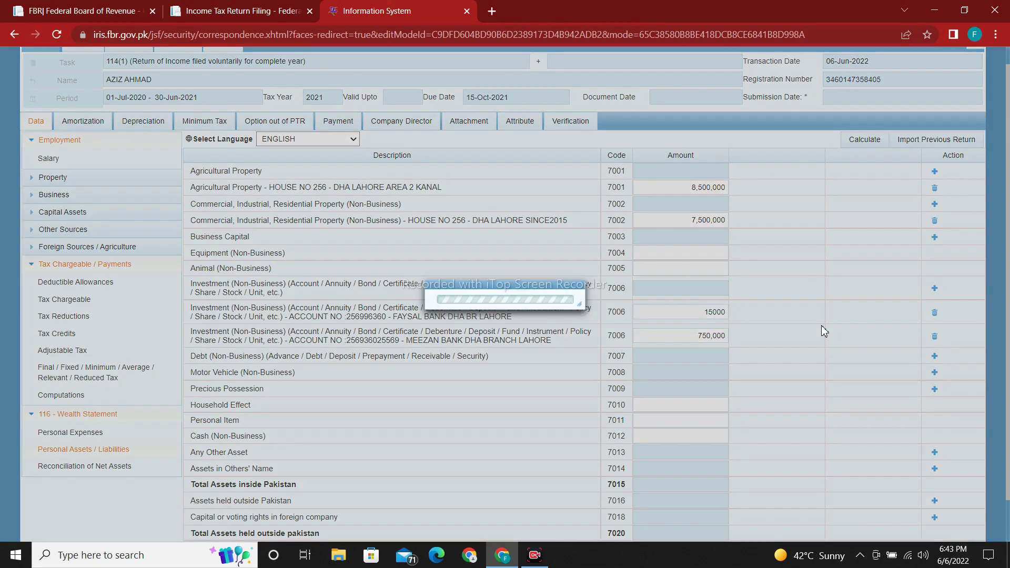
click(864, 143)
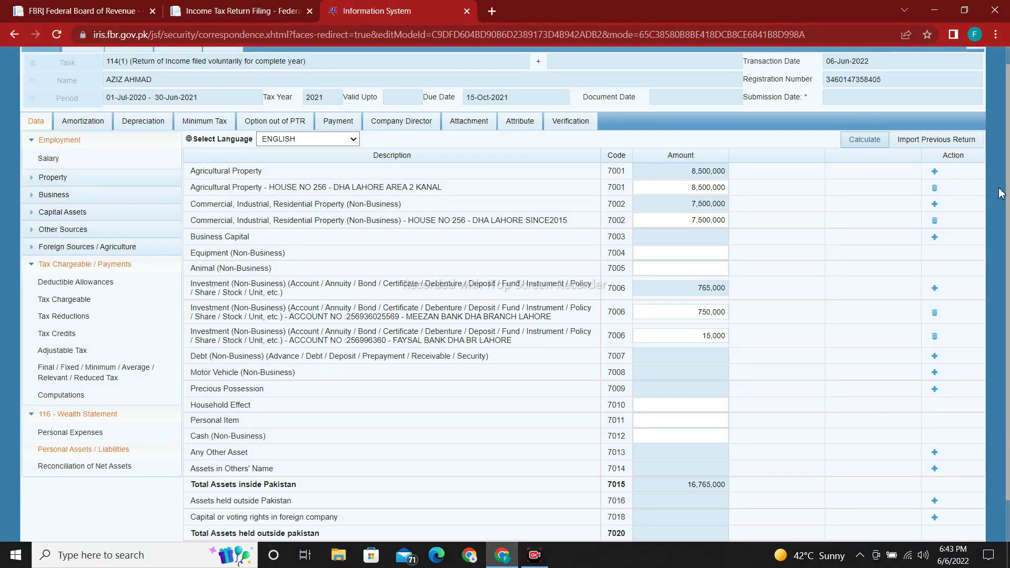
scroll(1009, 261, down, 1)
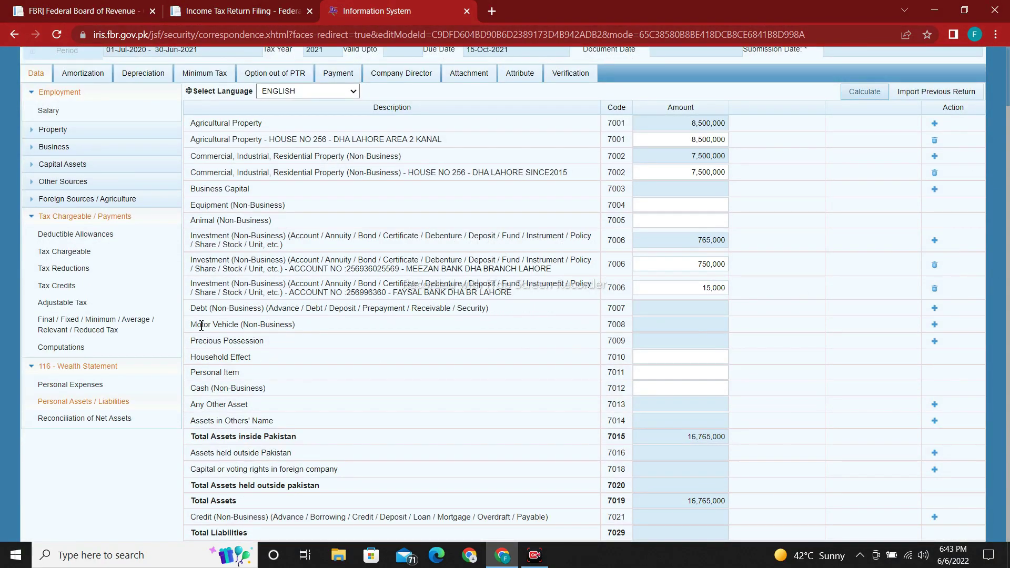
drag(197, 325, 248, 326)
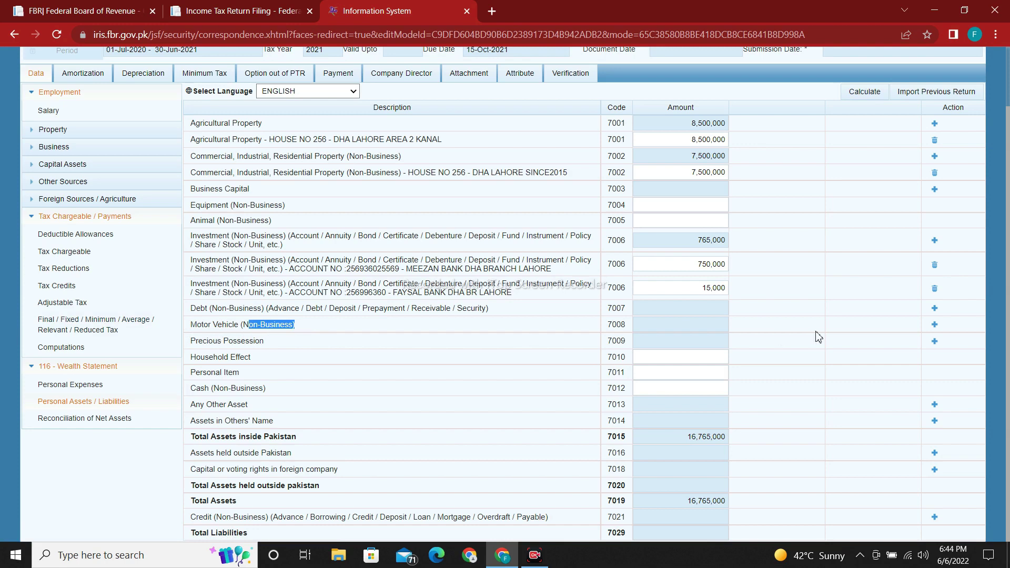
click(935, 324)
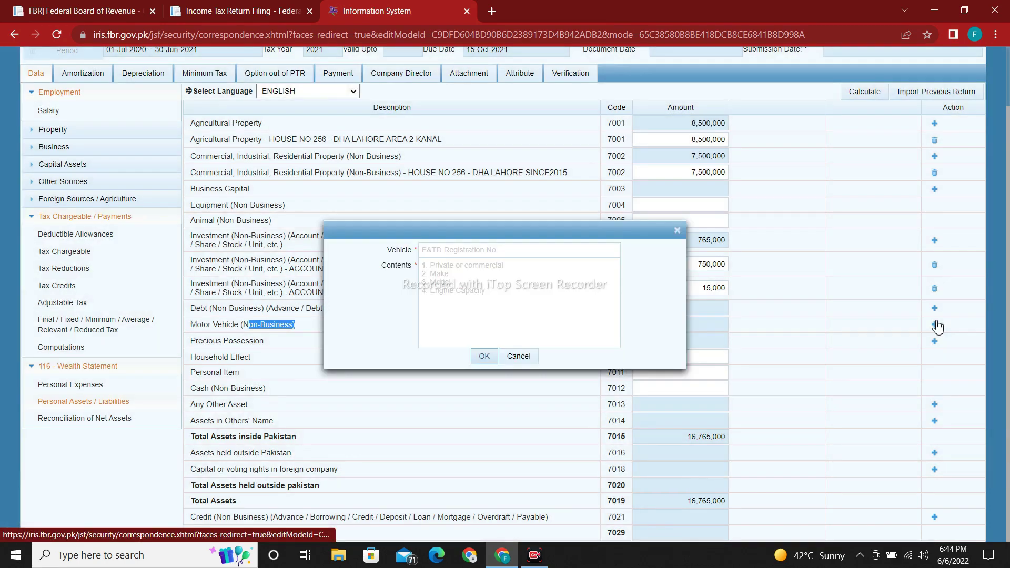
click(504, 251)
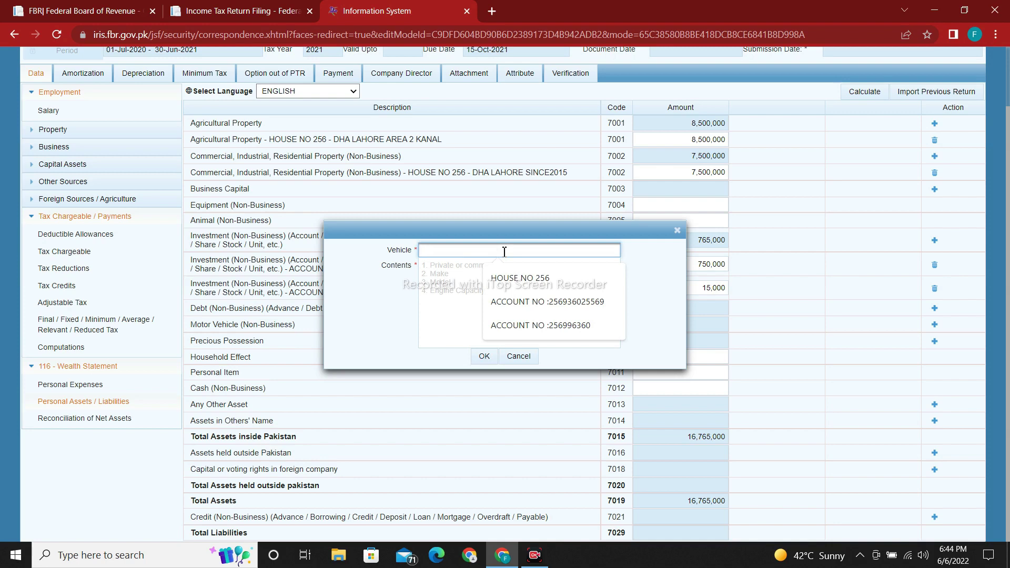
text(LEX)
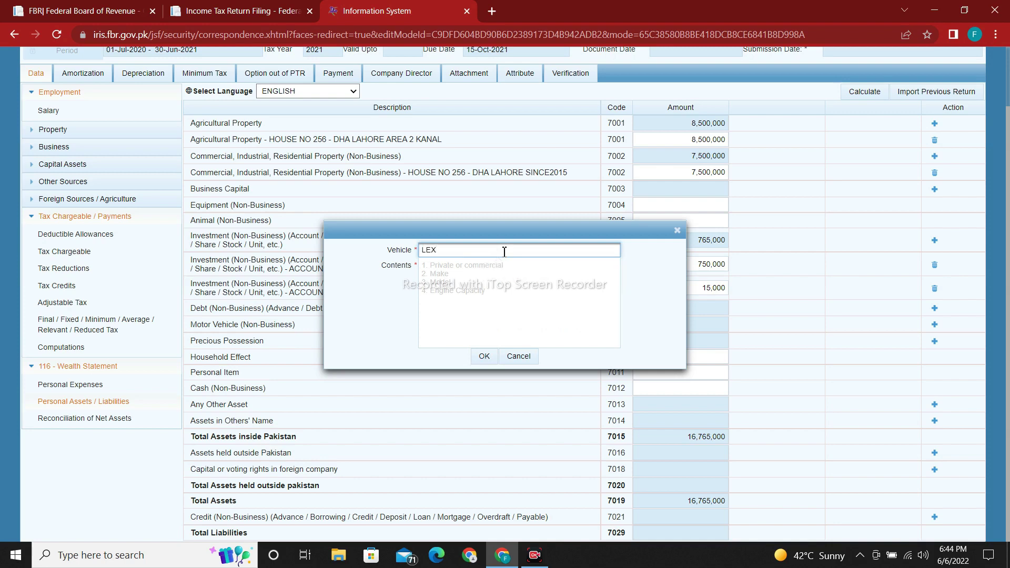
text(-528)
click(491, 288)
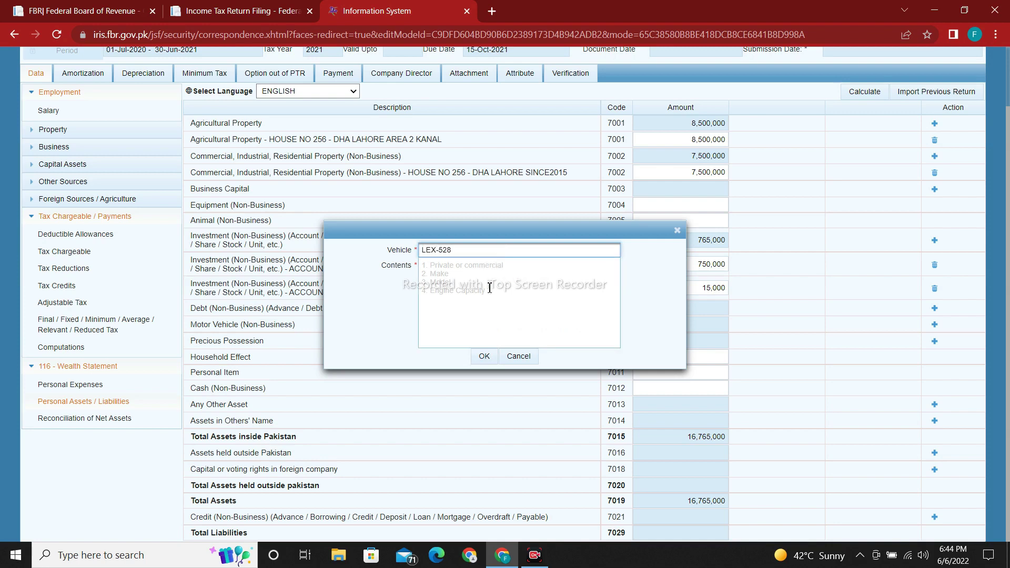
text(HONDA)
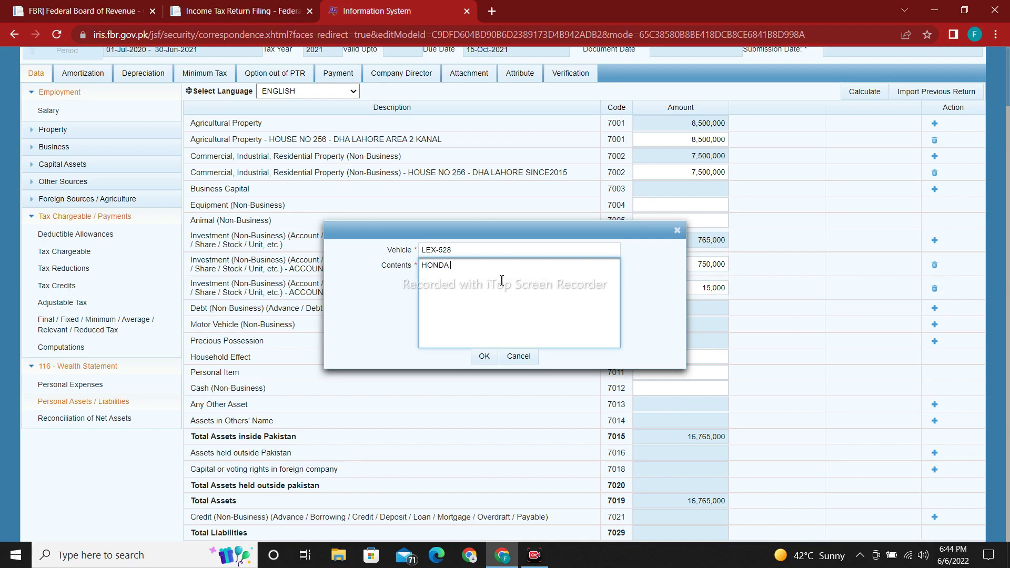
text( CIVIC)
key(BackSpace)
text(C)
text(MODE)
text(L 2022)
key(BackSpace)
text(1)
key(BackSpace)
text(21)
click(480, 362)
Step: Enter 2,500,000 as the Honda Civic's value and recalculate total assets to 19,265,000
click(689, 340)
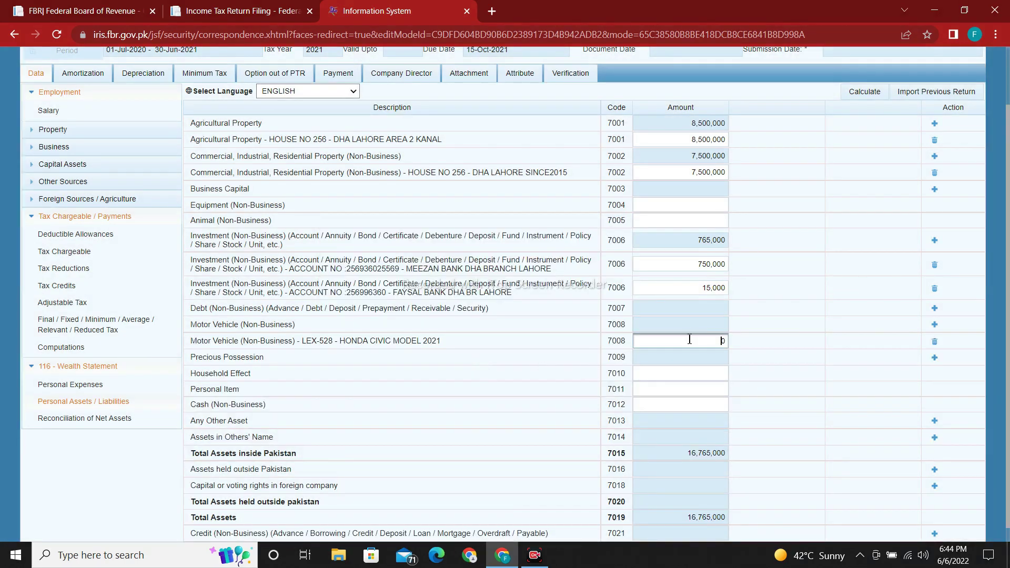
text(2500000)
click(819, 331)
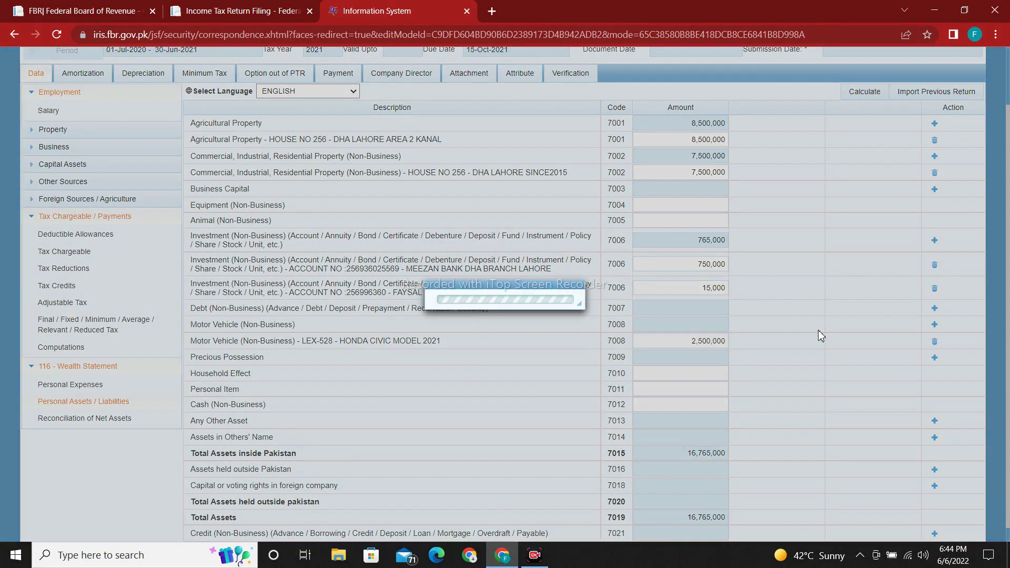
click(871, 92)
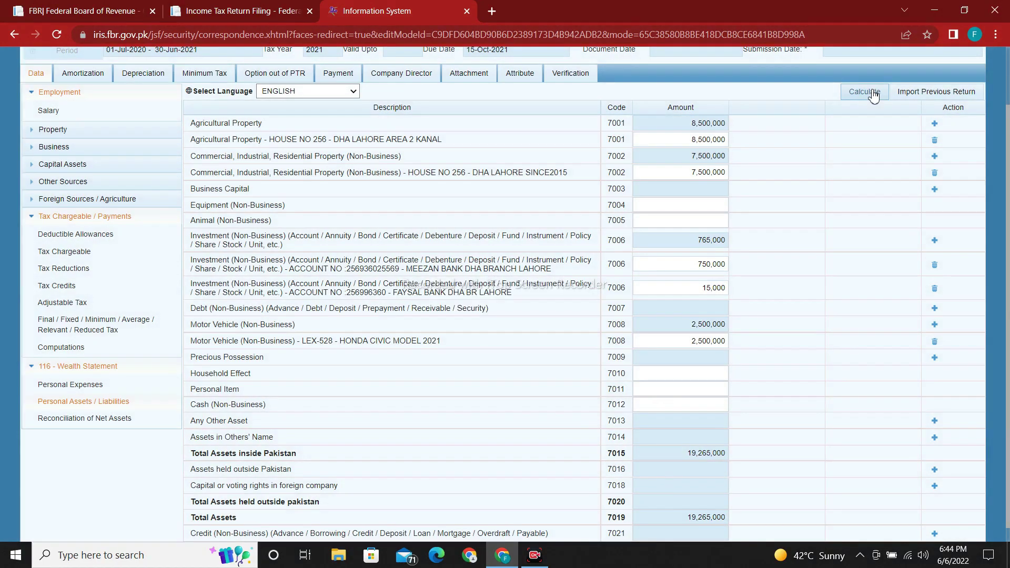
scroll(370, 459, down, 1)
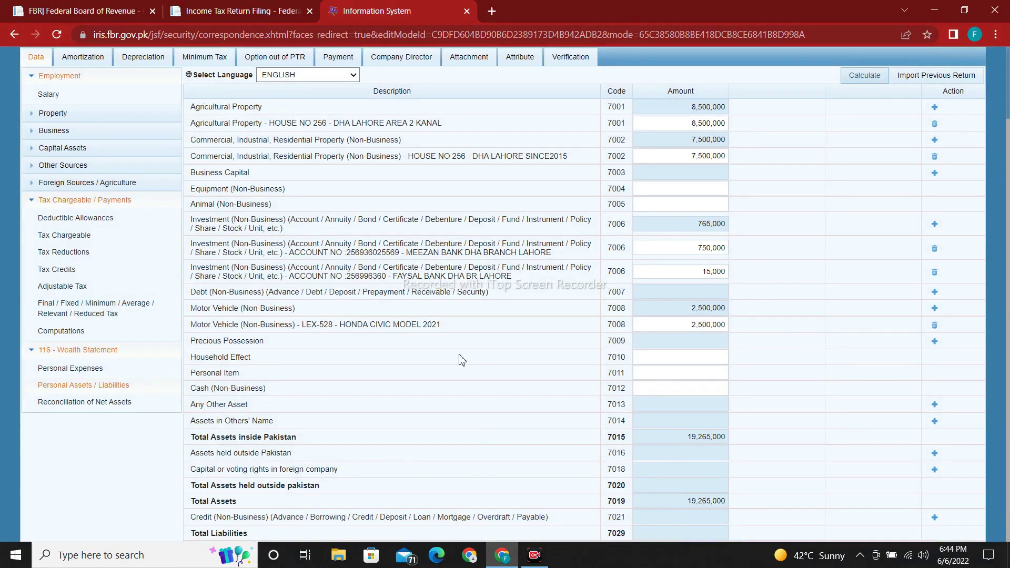
Step: Add a code 7009 Precious Possession row for GOLD, described as 10 TOLA SINCE MARRAGE
drag(266, 341, 193, 345)
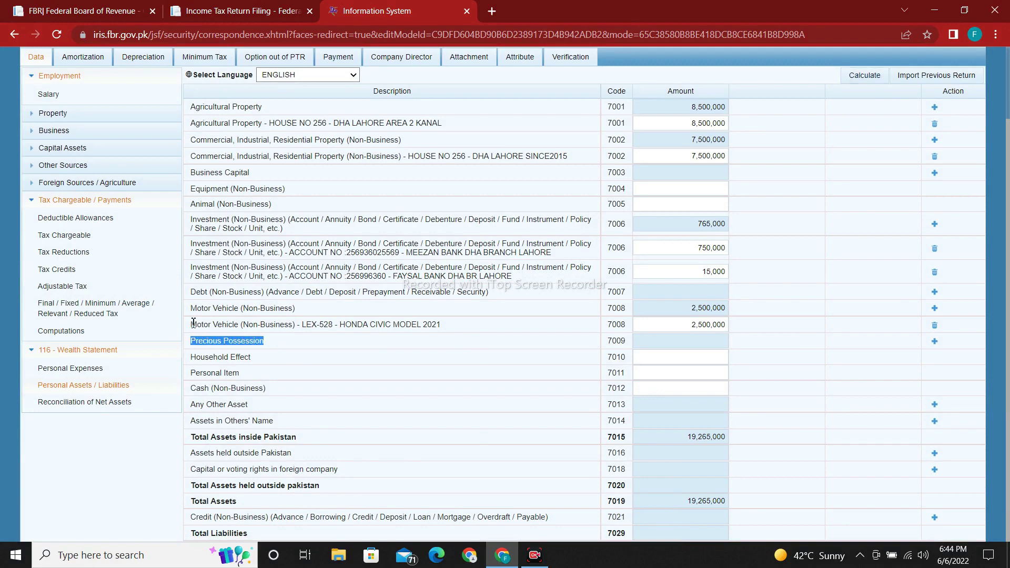
click(936, 342)
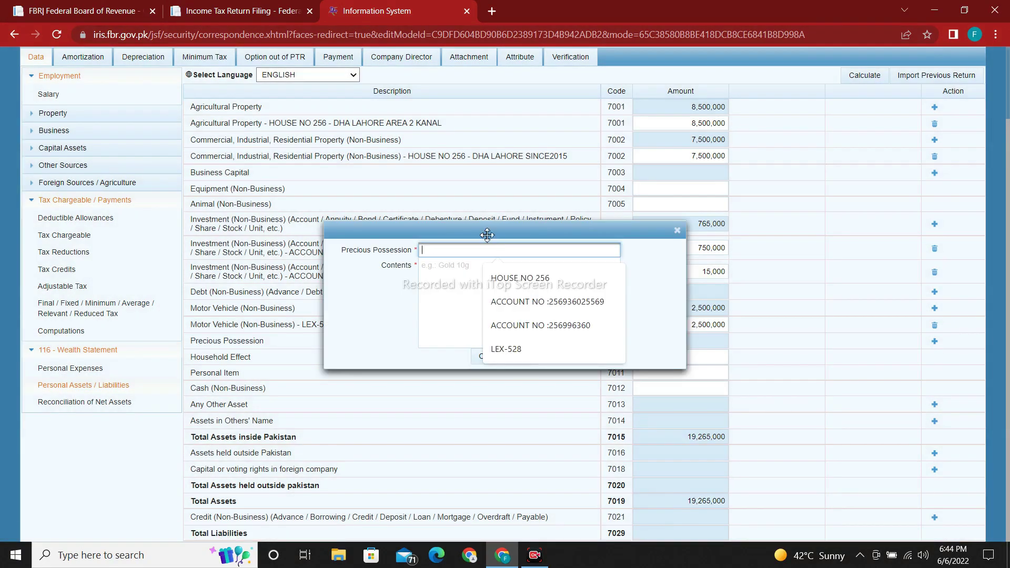
text(GOLD)
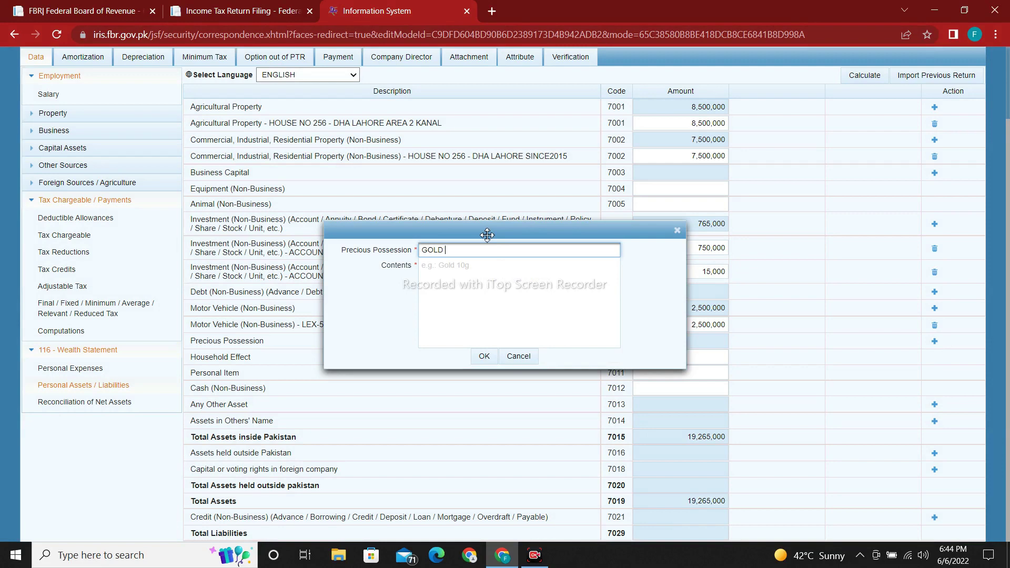
click(471, 279)
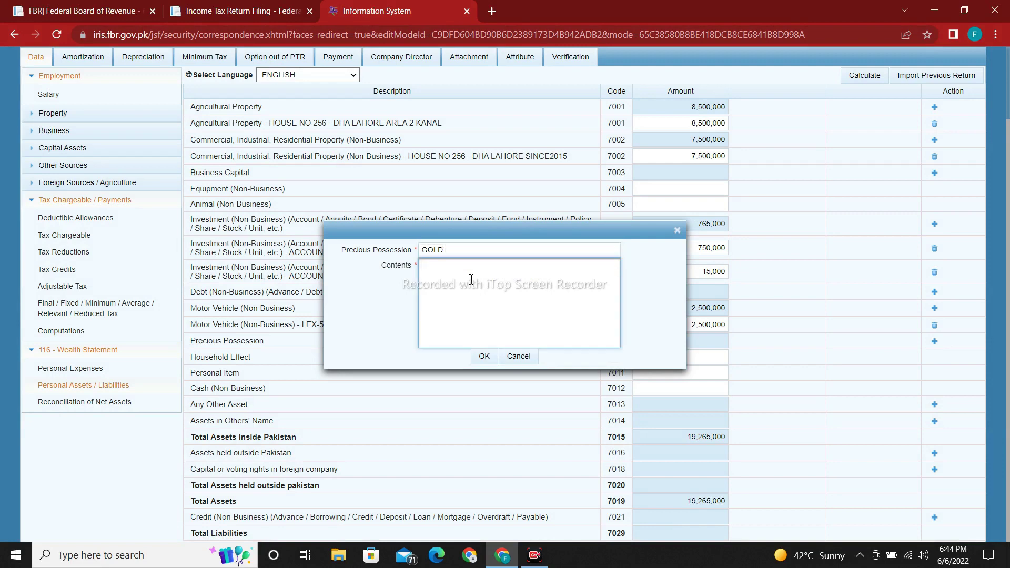
text(10 TOLA SINCE MARRIAFE)
key(BackSpace)
key(BackSpace)
key(BackSpace)
text(GE)
key(BackSpace)
key(BackSpace)
key(BackSpace)
text(AGE)
click(484, 357)
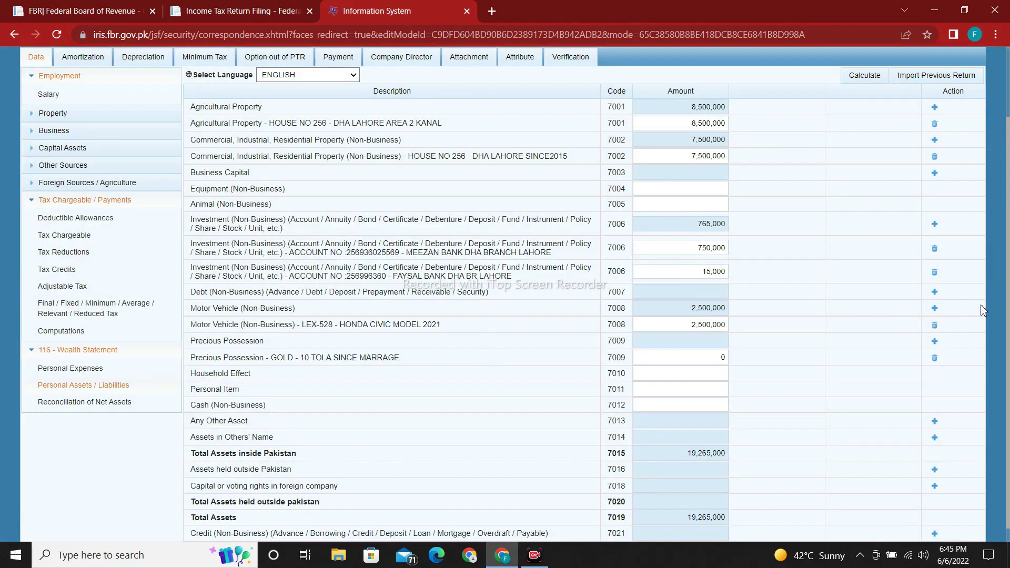
Step: Enter 2,500,000 as the Household Effect (7010) amount
scroll(700, 351, down, 1)
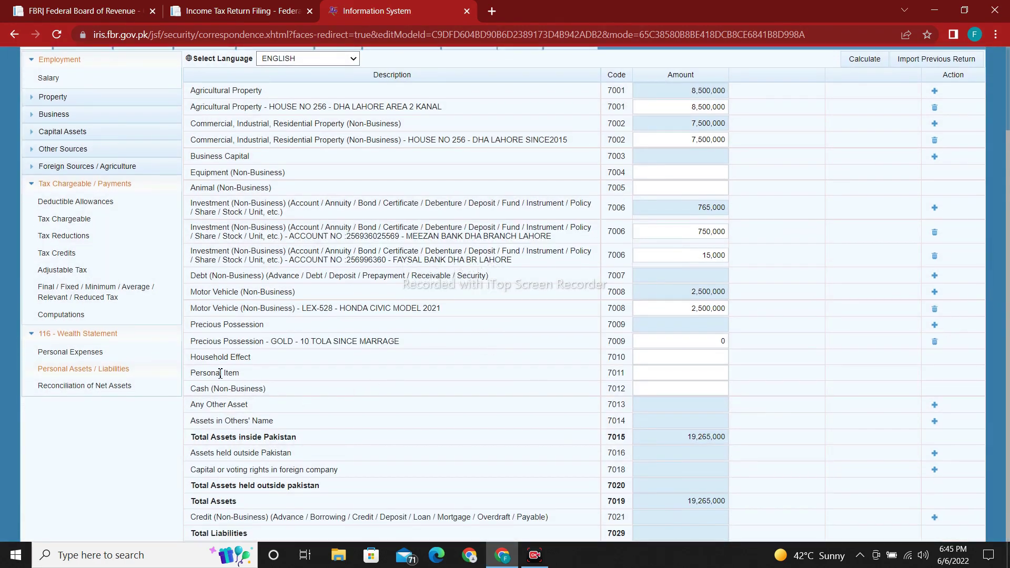
drag(191, 358, 269, 361)
click(648, 356)
text(2,500,00)
text(0)
click(824, 389)
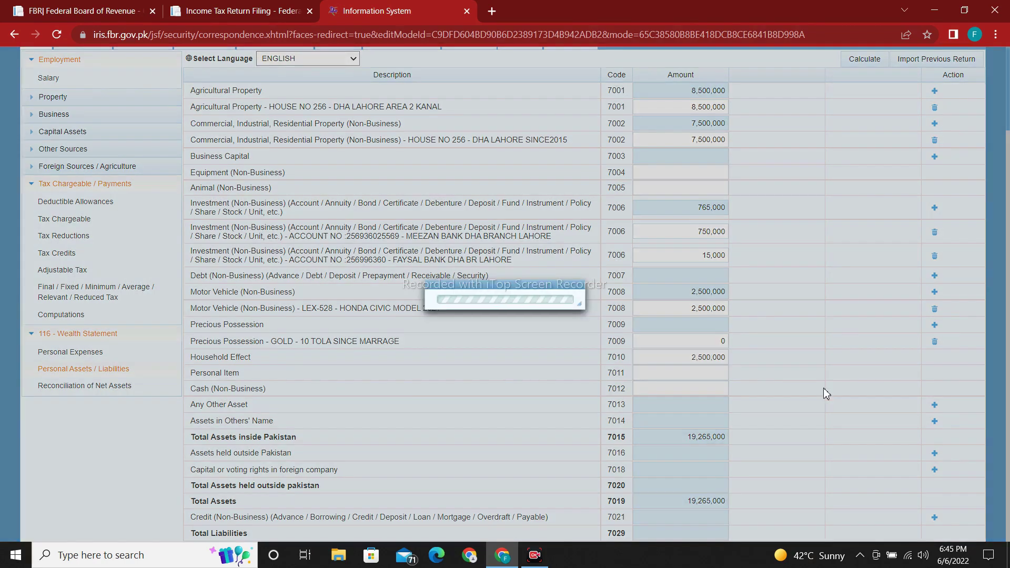
double_click(726, 342)
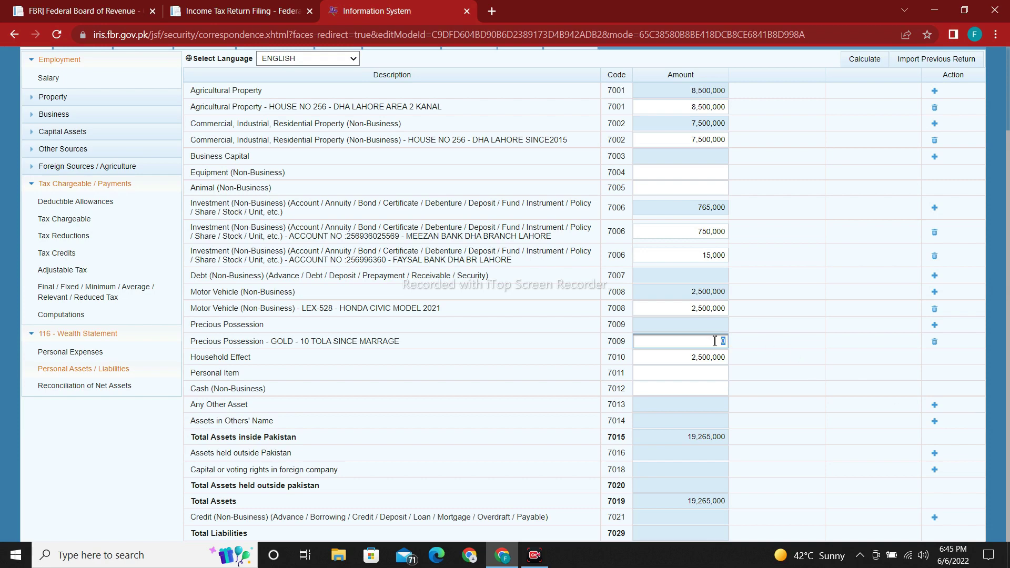
click(722, 340)
Step: Enter 35,000 for Personal Item and 150,000 for Cash (Non-Business)
drag(252, 375, 191, 375)
click(665, 374)
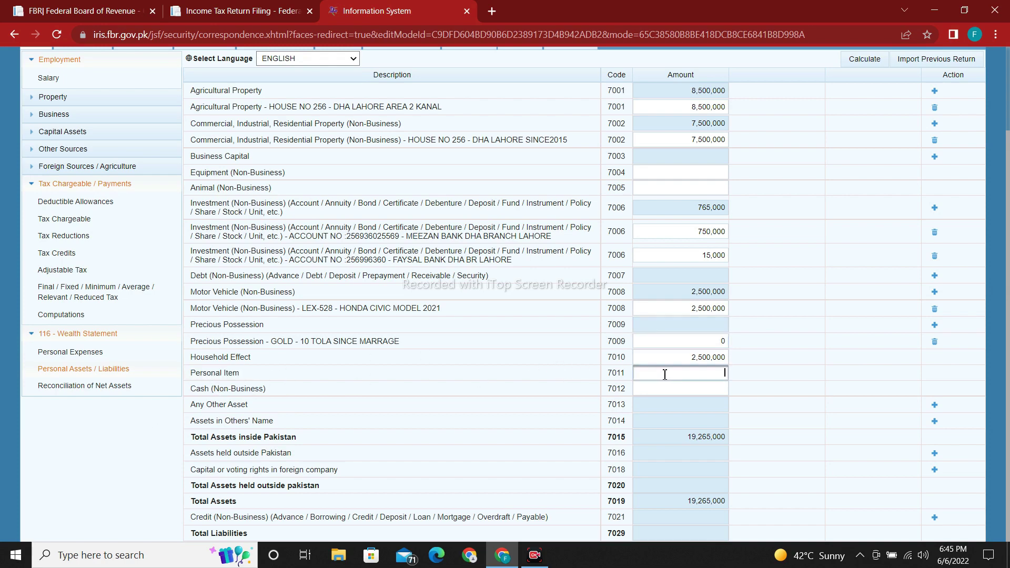
text(35000)
click(863, 372)
click(655, 389)
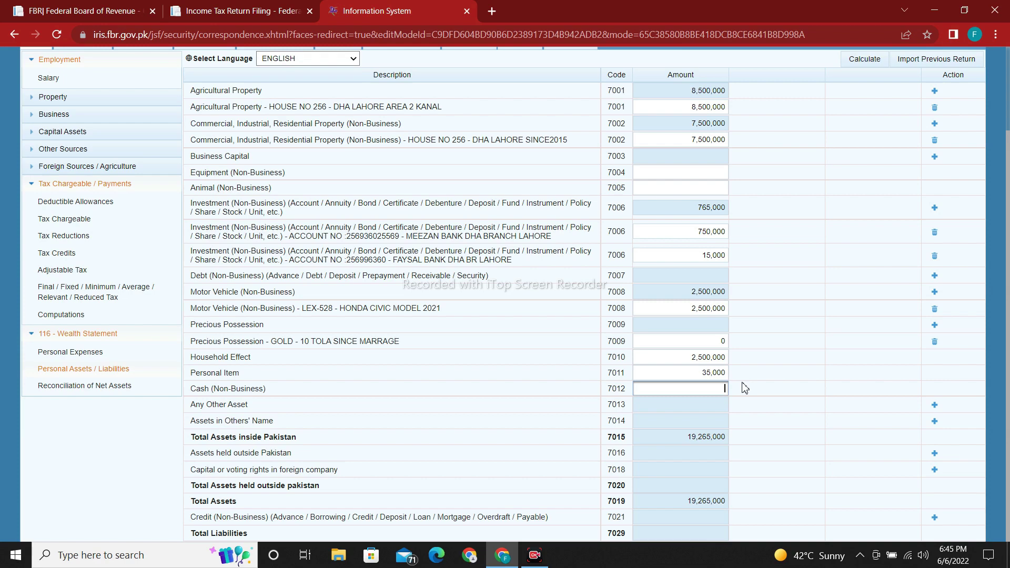
text(150000)
click(773, 388)
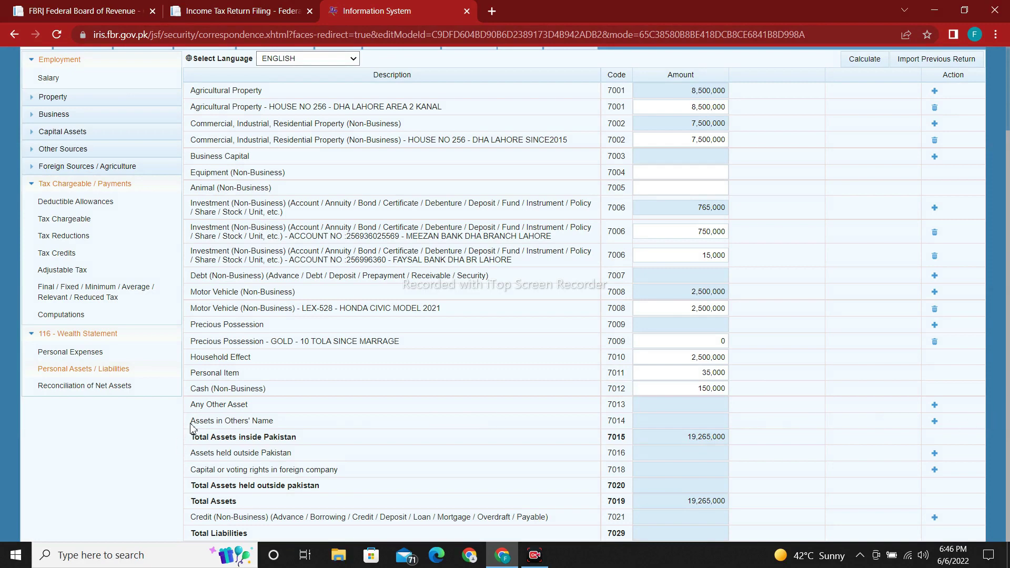
drag(190, 404, 250, 419)
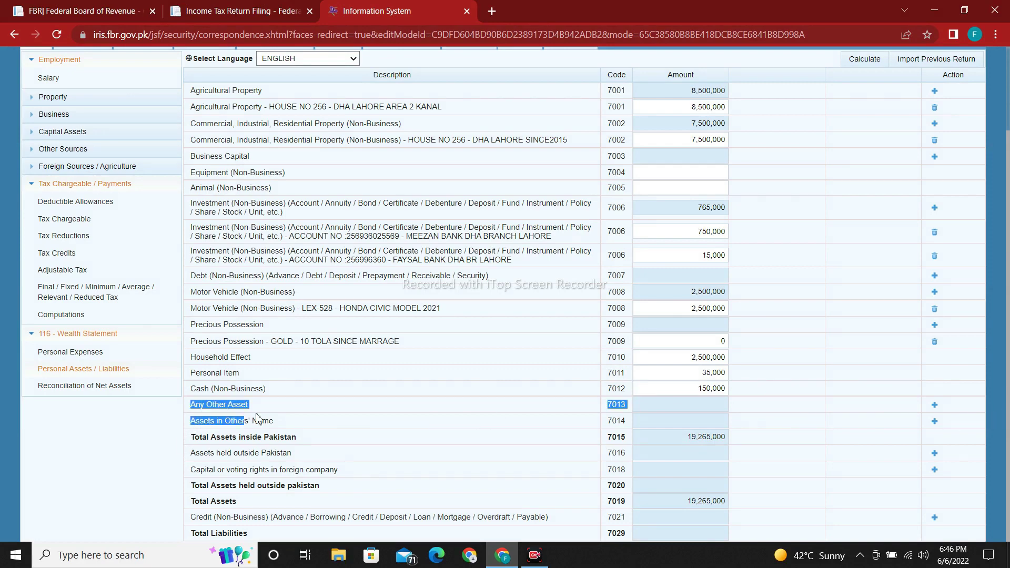
click(284, 411)
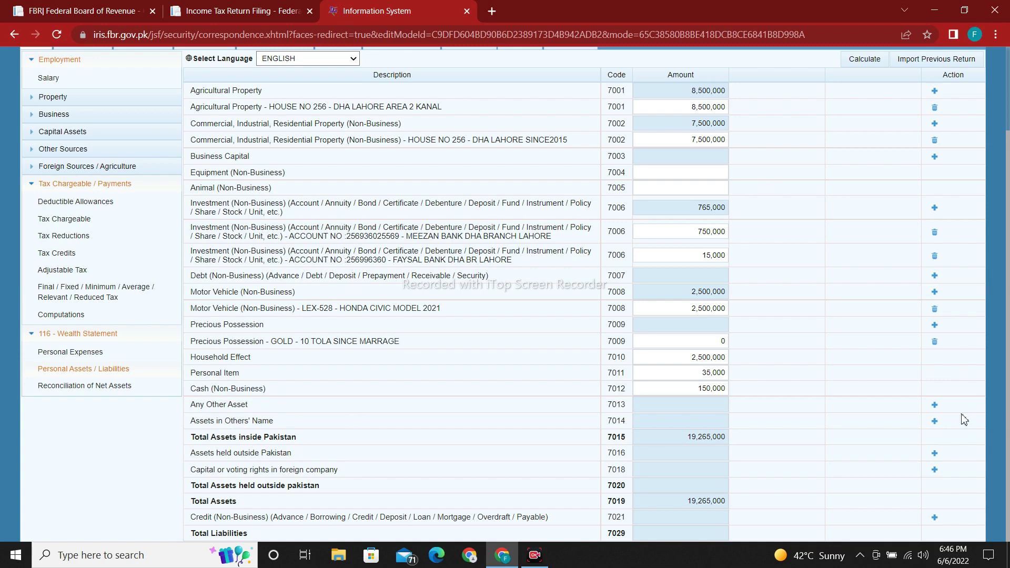
Step: Add an Any Other Asset row 'PRIZEBONDS ETC' with an amount of 75,000
click(935, 404)
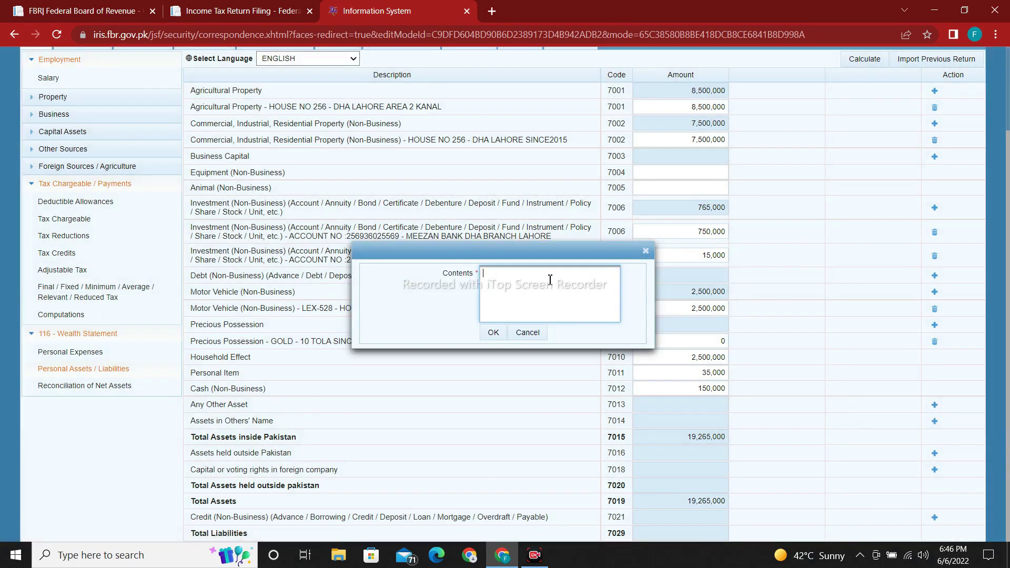
text(PRIZEBONDS ETC)
click(493, 332)
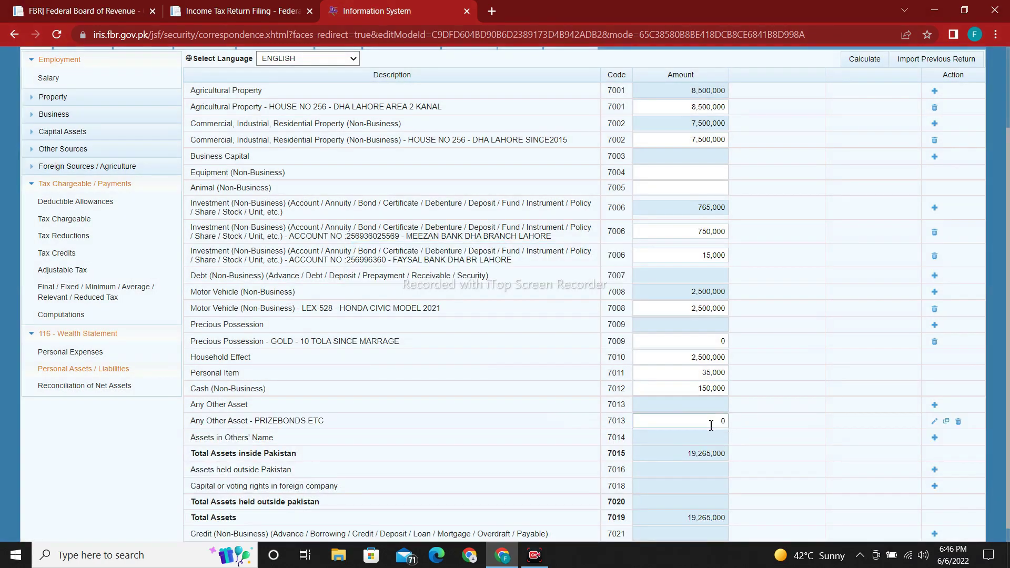
drag(253, 422, 342, 441)
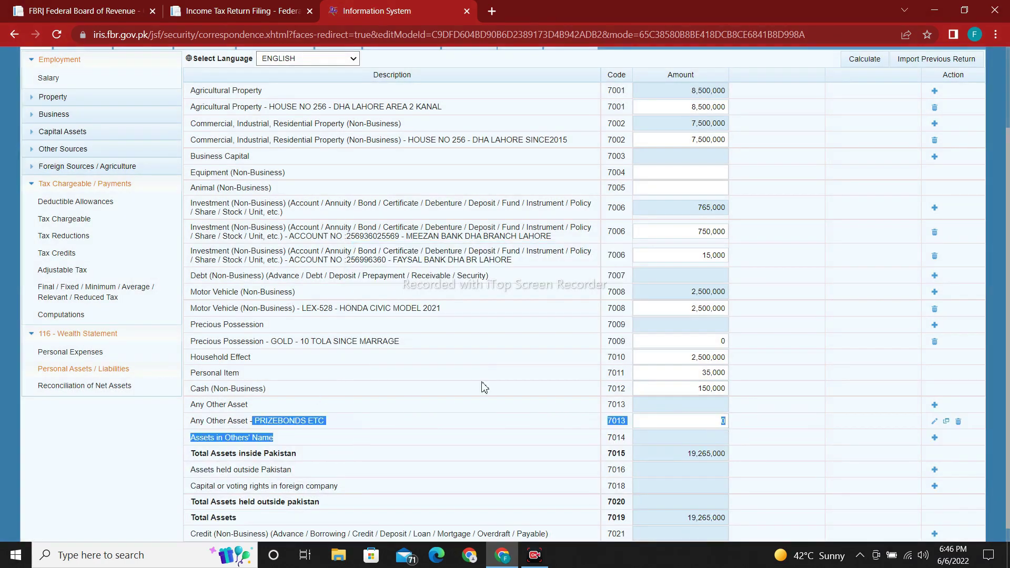
click(701, 425)
text(75,000)
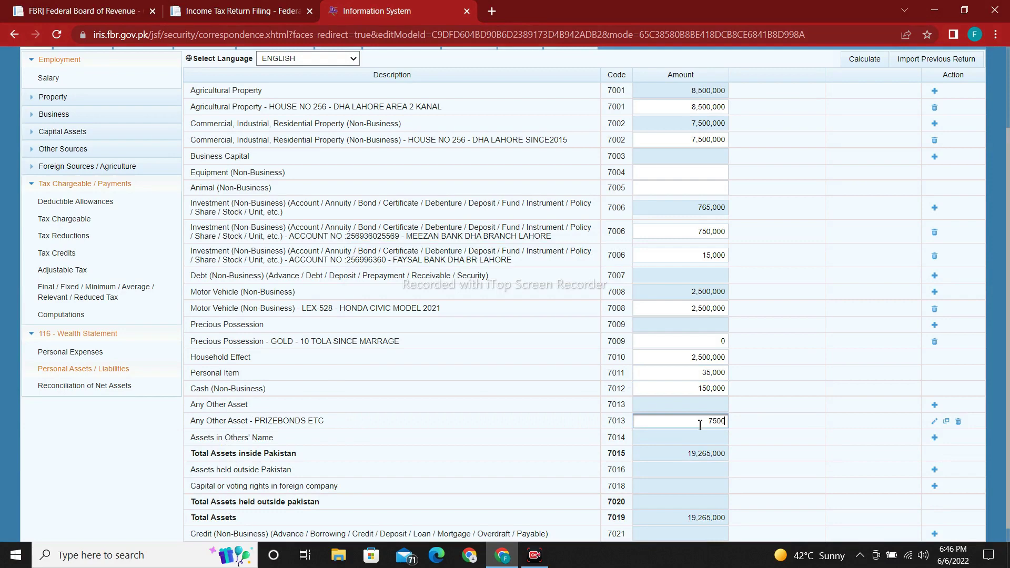
click(800, 408)
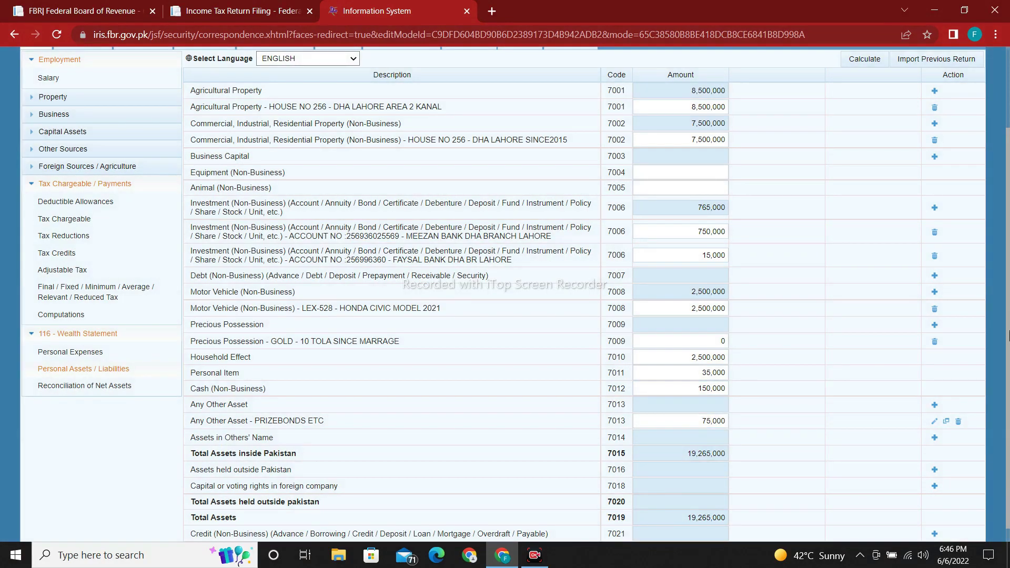
scroll(279, 370, down, 1)
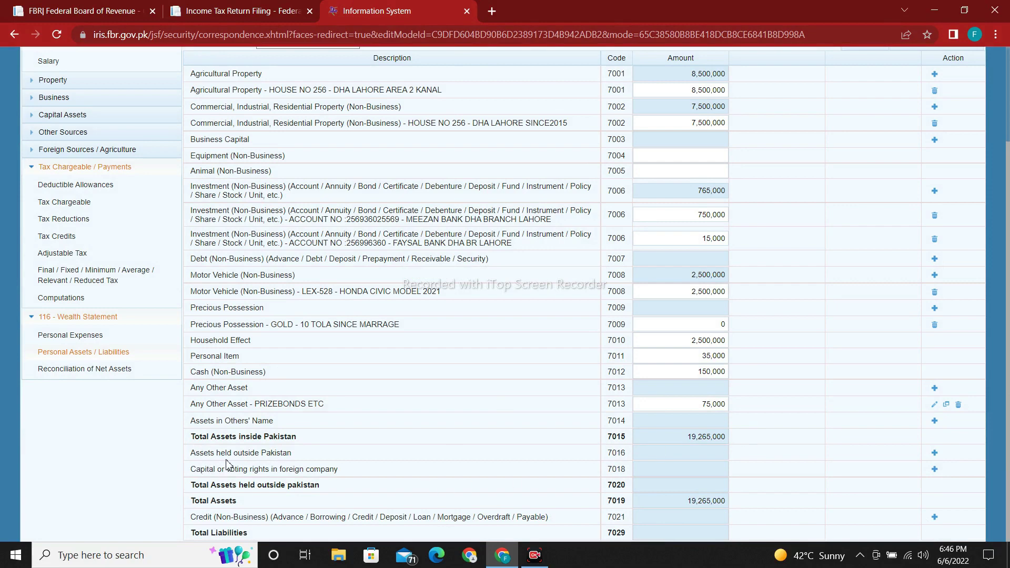
Step: Start an Assets held outside Pakistan entry, then cancel it without adding anything
click(934, 452)
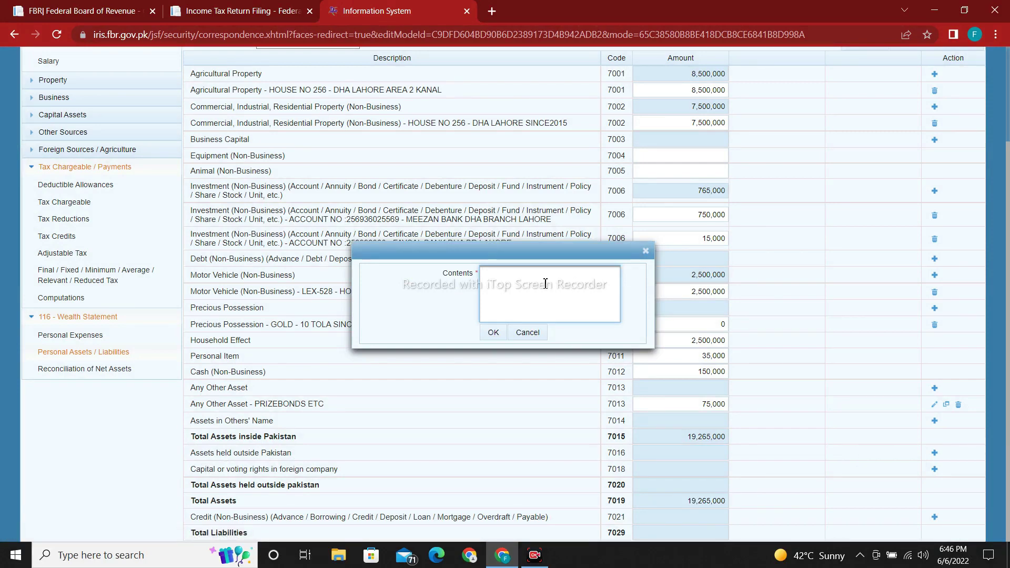
text(DHUB)
key(BackSpace)
key(BackSpace)
key(BackSpace)
key(BackSpace)
click(528, 332)
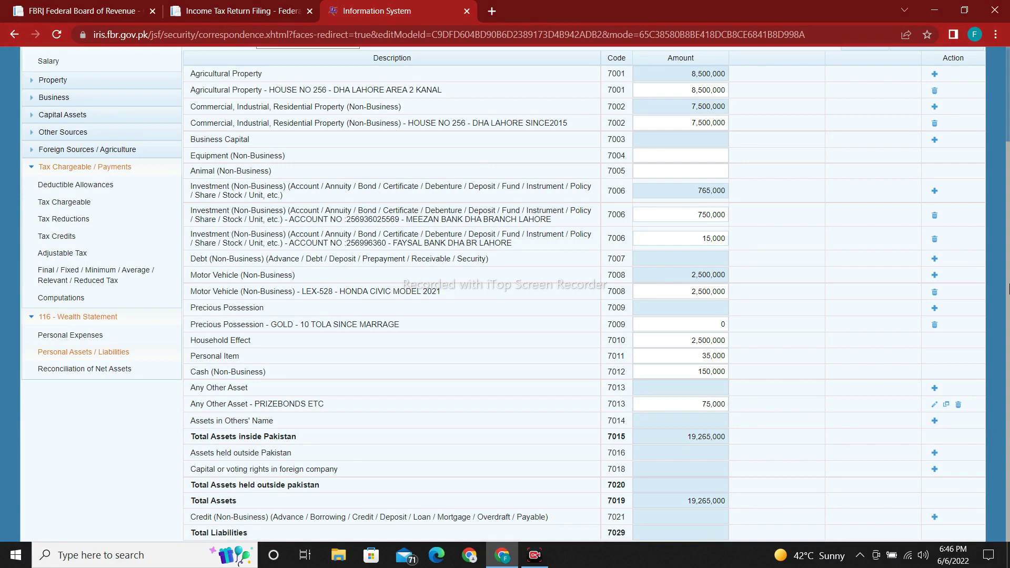
Step: Open Reconciliation of Net Assets and inspect the 7031 income declared row
click(105, 374)
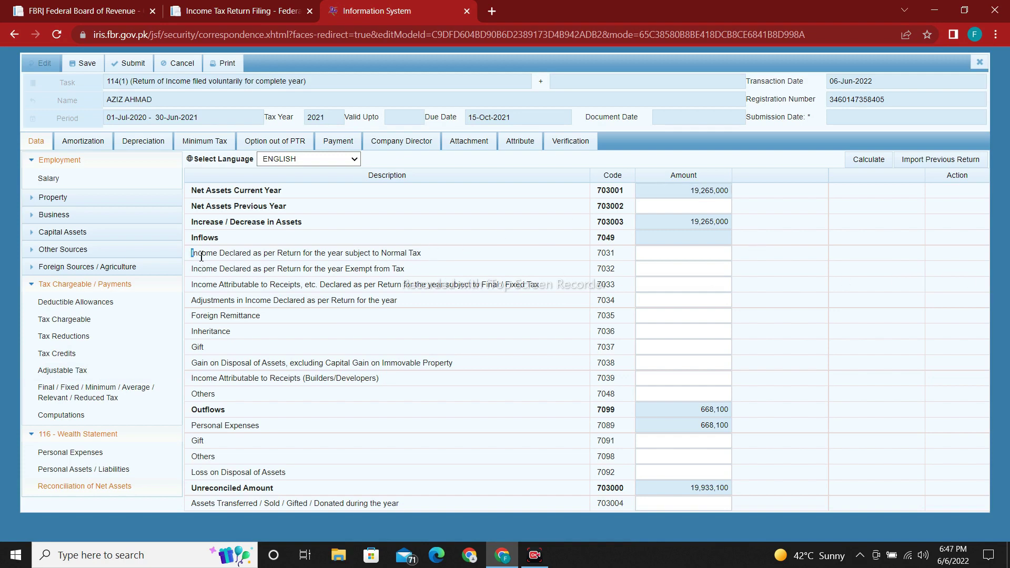
drag(193, 253, 442, 255)
click(441, 255)
click(700, 256)
Step: Confirm the 750,000 Income from Salary in Computations, then return to the 7031 amount
click(128, 416)
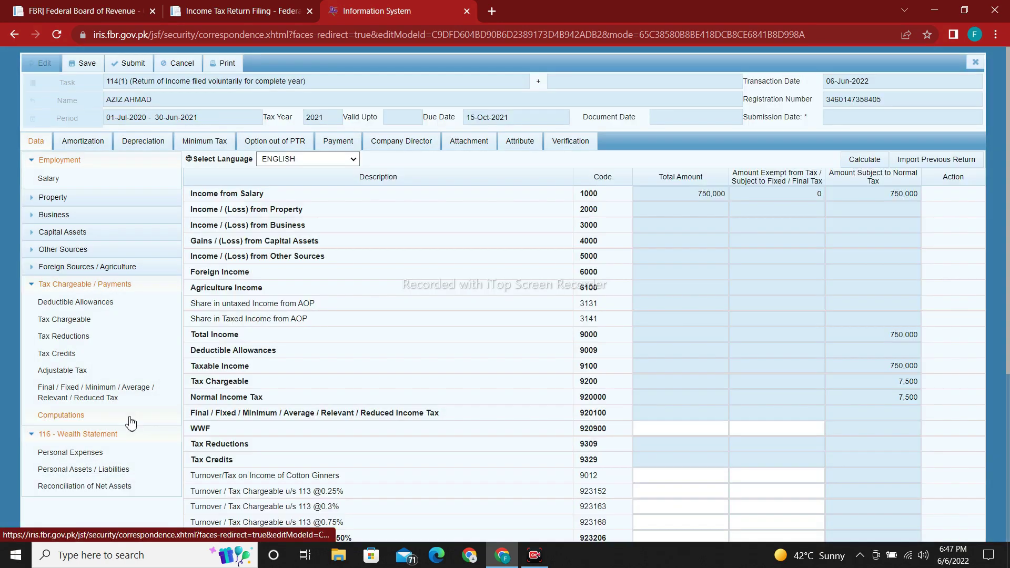
click(694, 194)
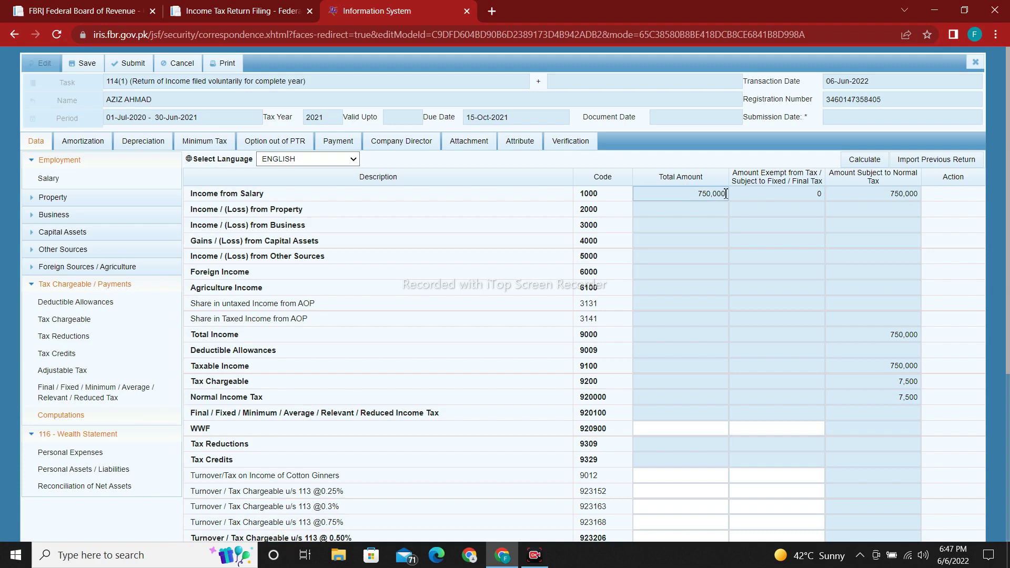
double_click(694, 194)
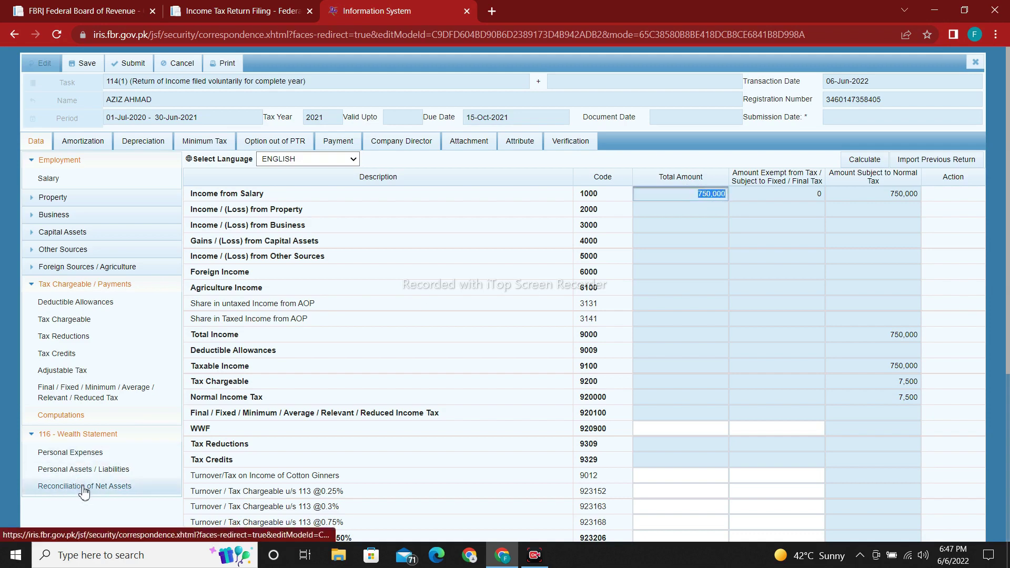
click(84, 488)
click(647, 248)
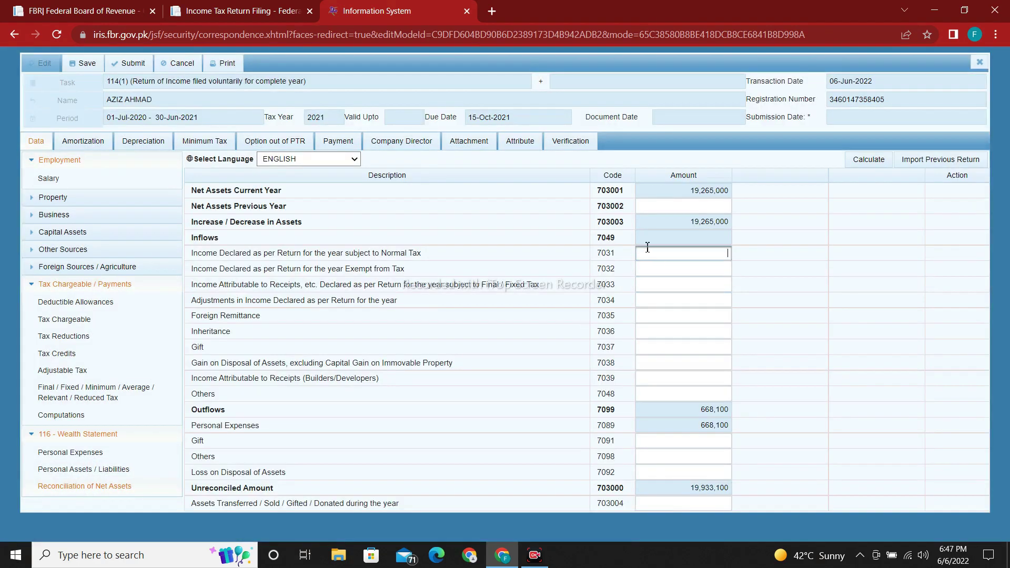
Step: Enter 750,000 as declared income in the 7031 amount and recalculate the reconciliation
text(750,000)
click(835, 293)
click(867, 162)
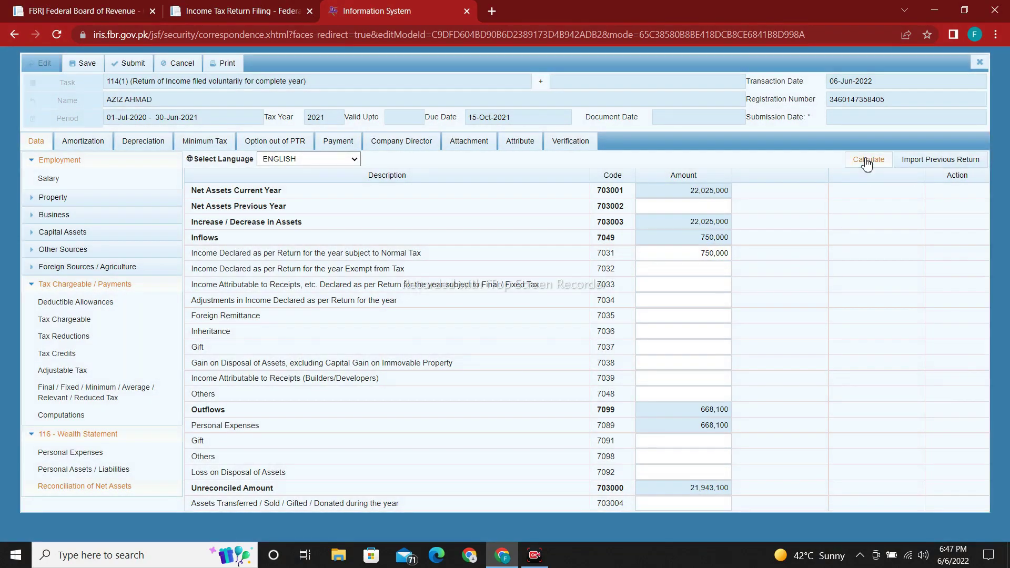
click(866, 163)
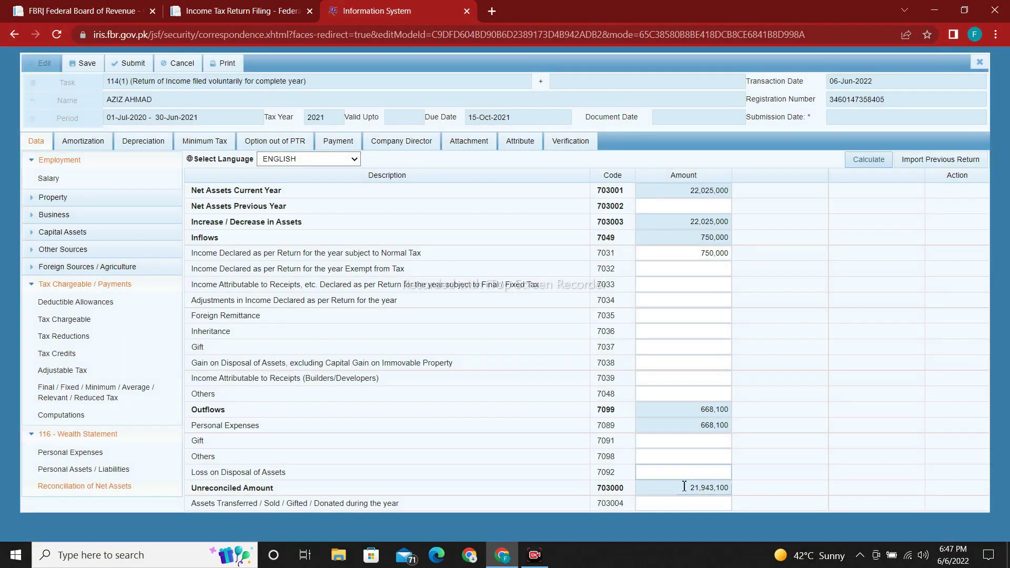
drag(684, 486, 742, 490)
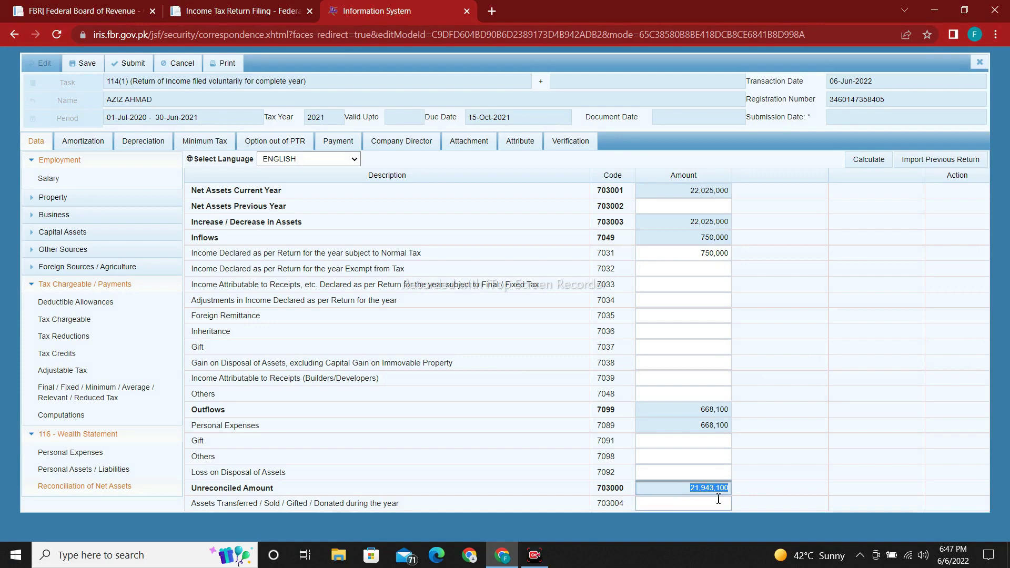
Step: Set previous-year net assets to 21,943,100 and recalculate so the unreconciled amount reaches 0
click(682, 205)
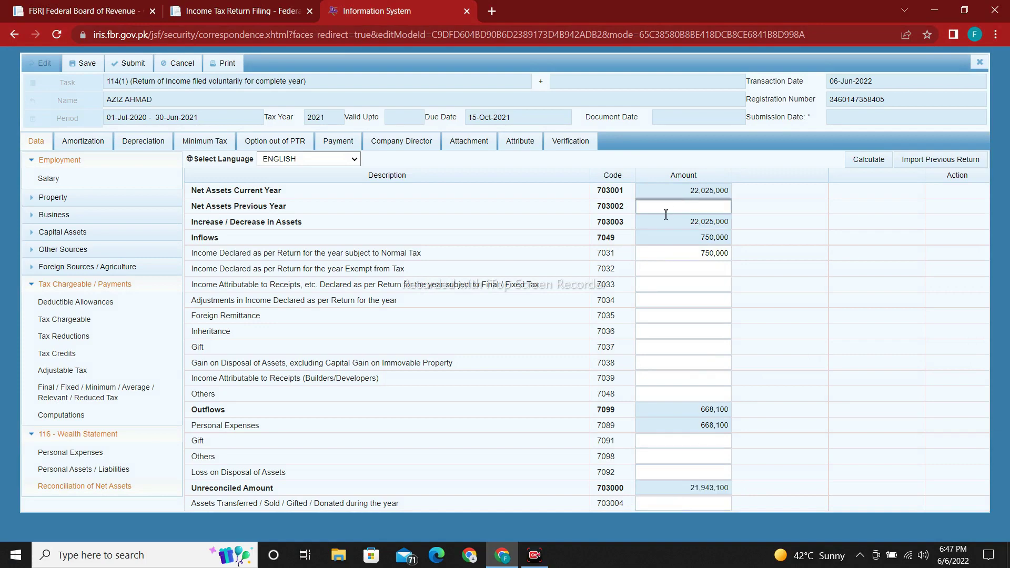
text(21943100)
click(796, 250)
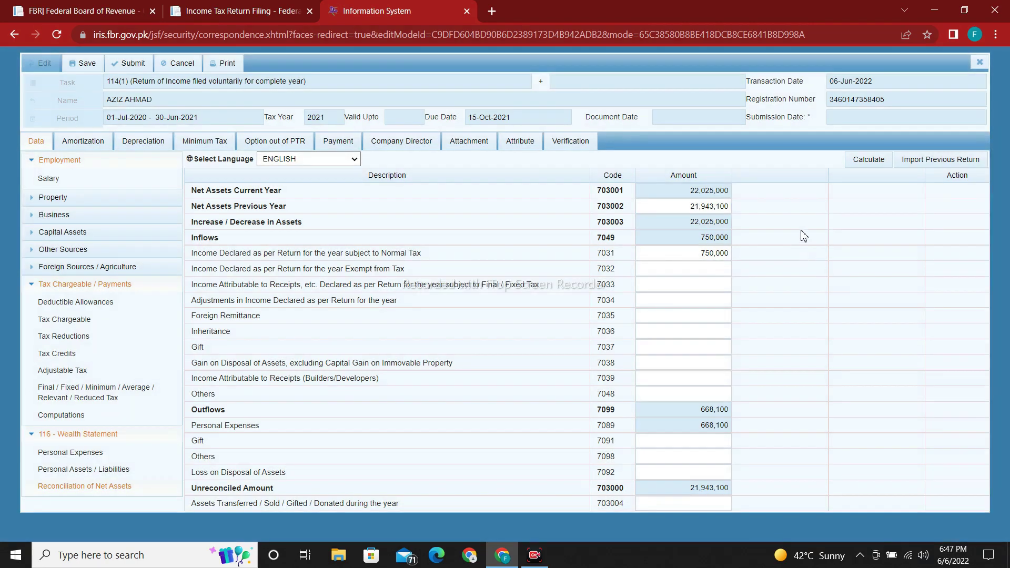
drag(685, 489, 733, 486)
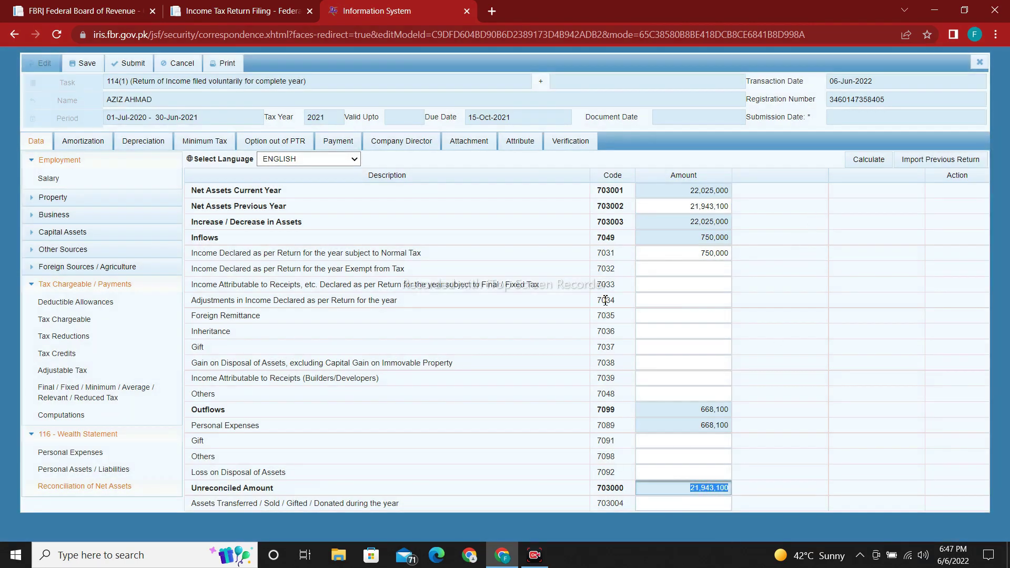
drag(668, 205, 743, 210)
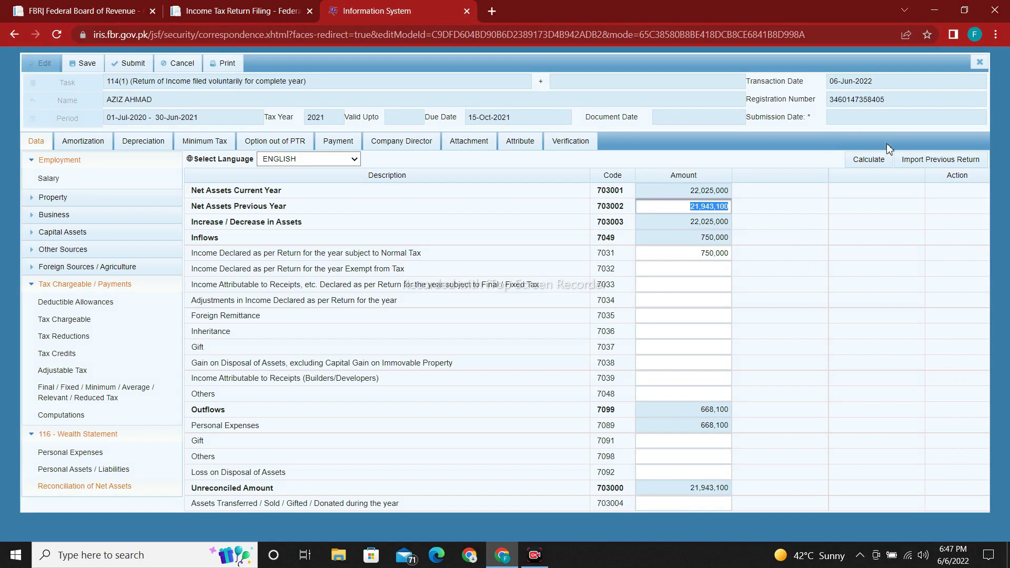
click(878, 167)
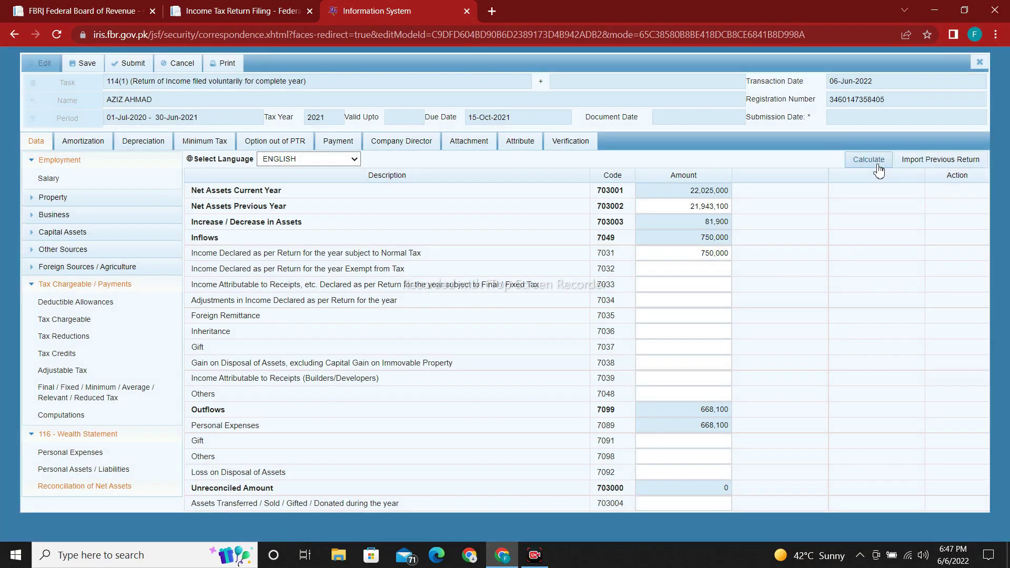
click(728, 489)
double_click(729, 489)
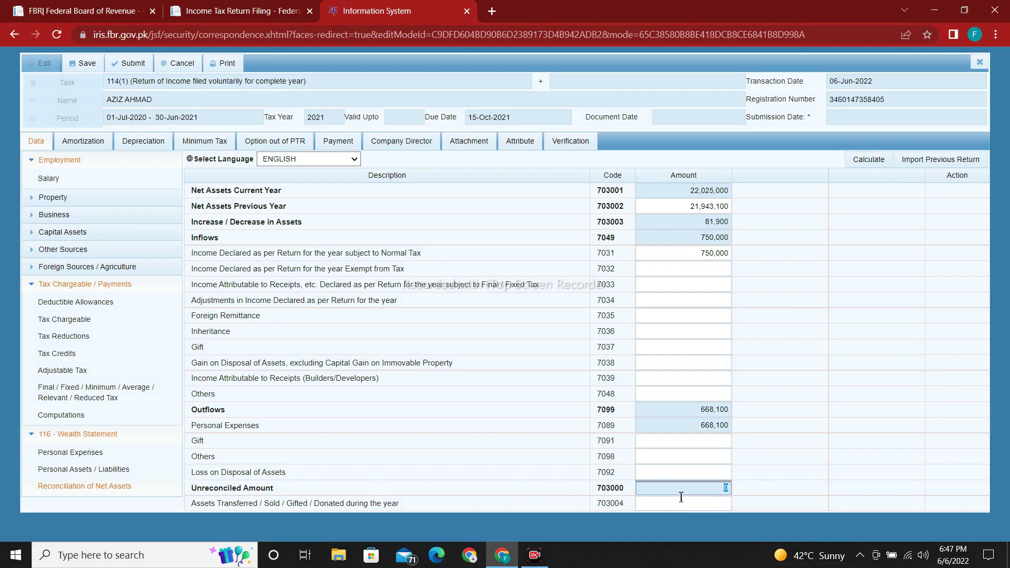
drag(727, 489, 715, 492)
Step: Recalculate to confirm the unreconciled amount stays at 0, then go to the Verification page
click(725, 490)
click(717, 491)
click(776, 411)
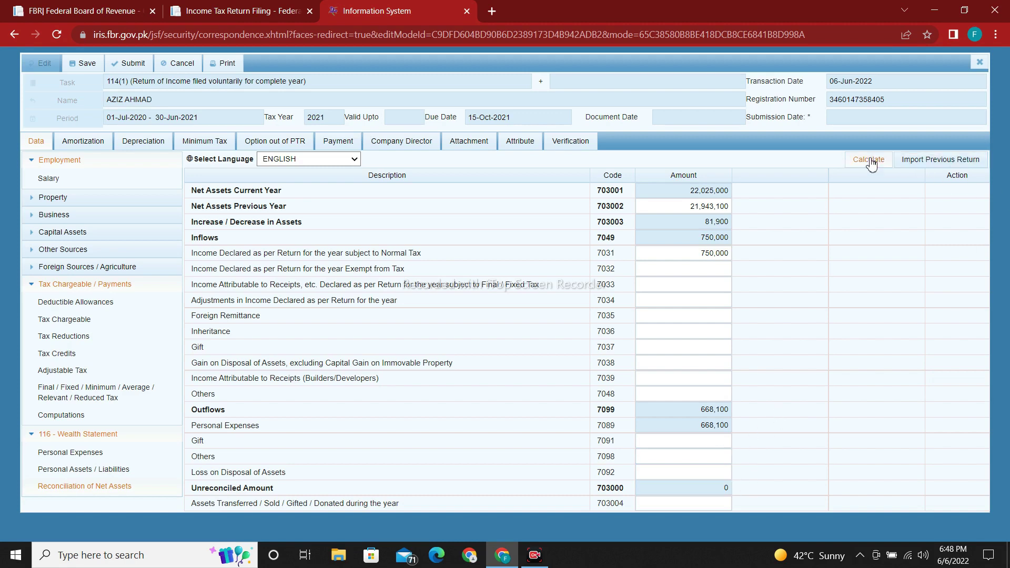
click(866, 159)
click(566, 147)
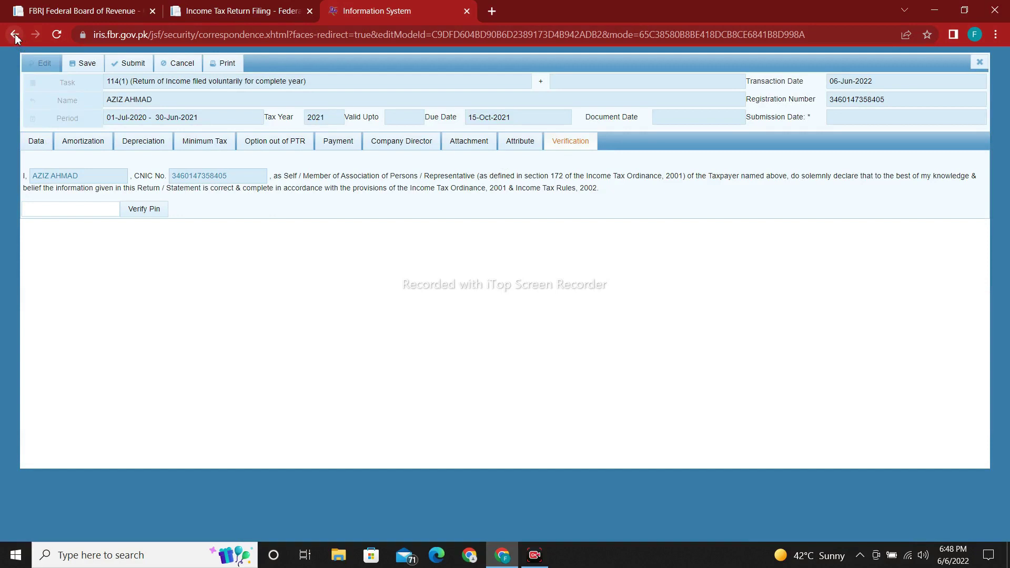
Step: Enter and verify the PIN, save the return, then switch to the fbr.gov.pk tab
click(73, 208)
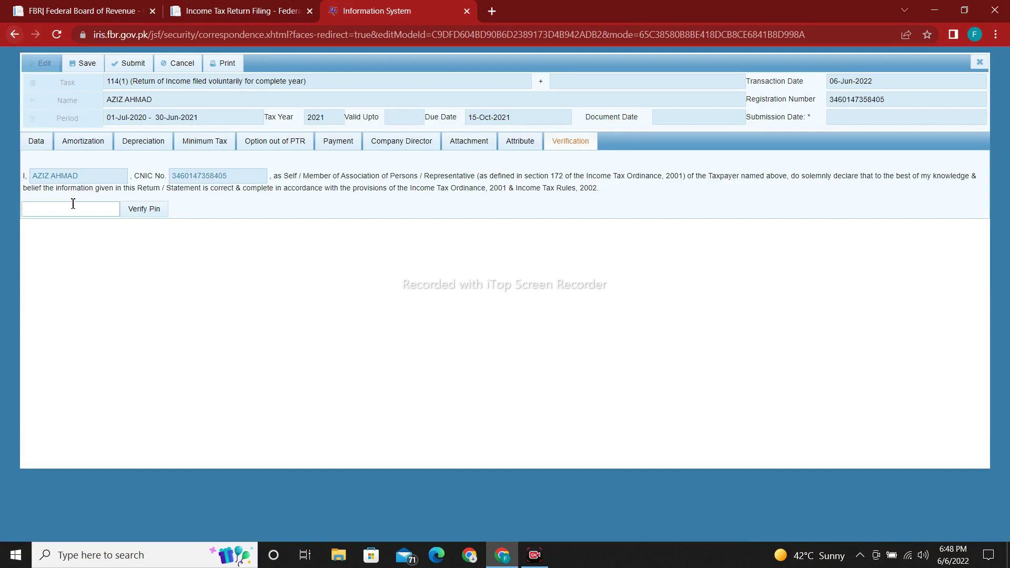
click(15, 35)
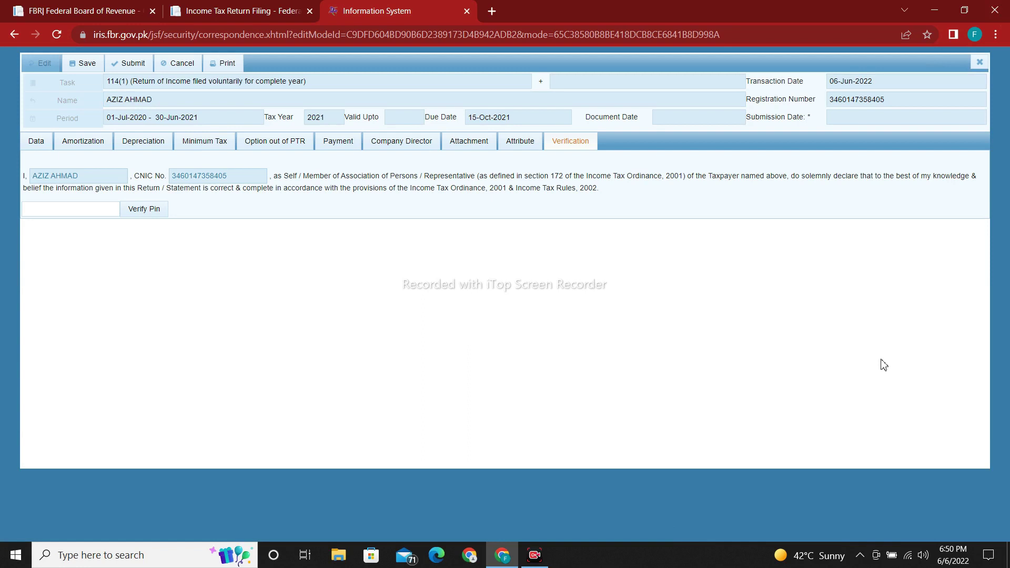
click(108, 213)
text(••••)
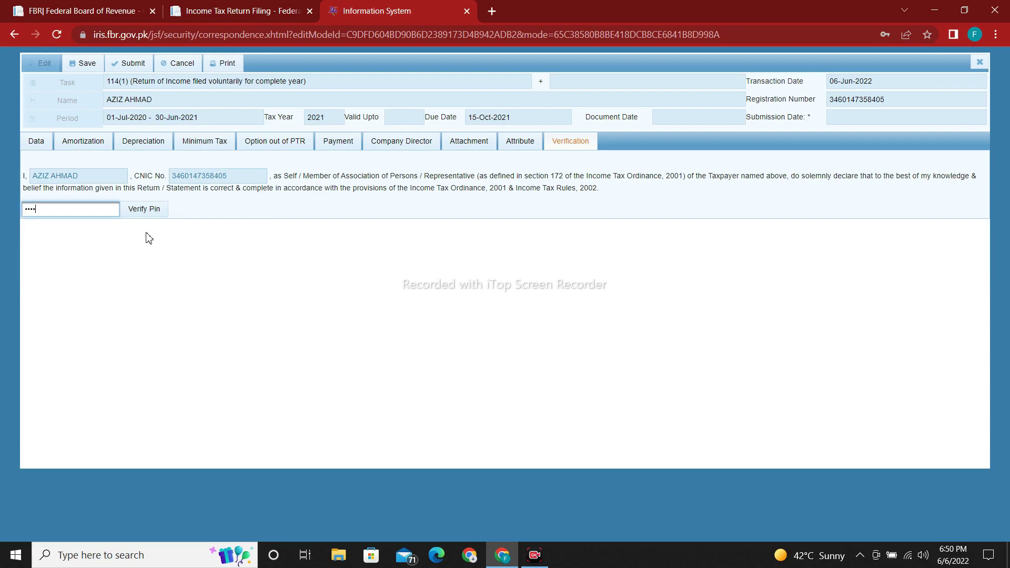
click(161, 213)
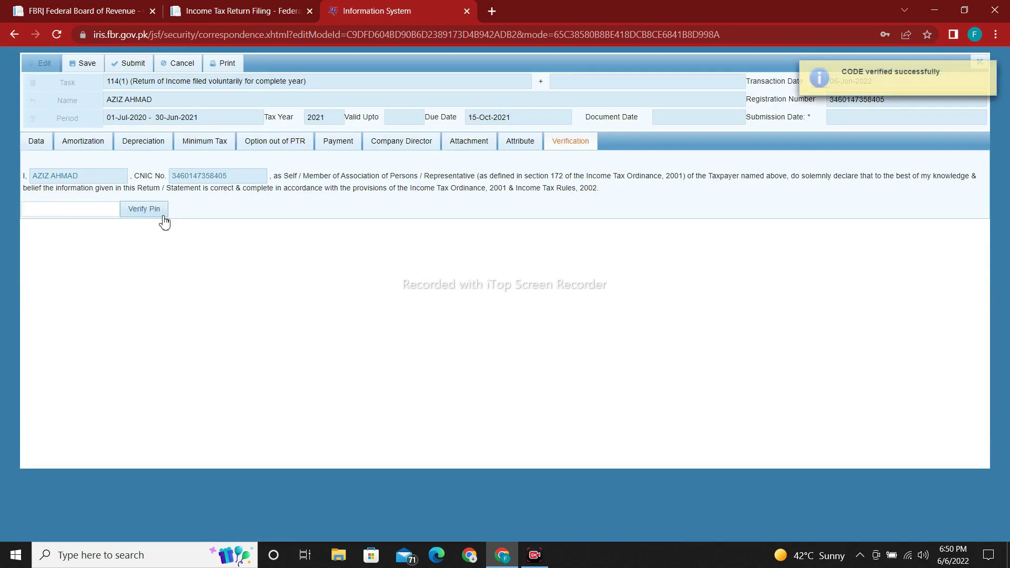
click(86, 65)
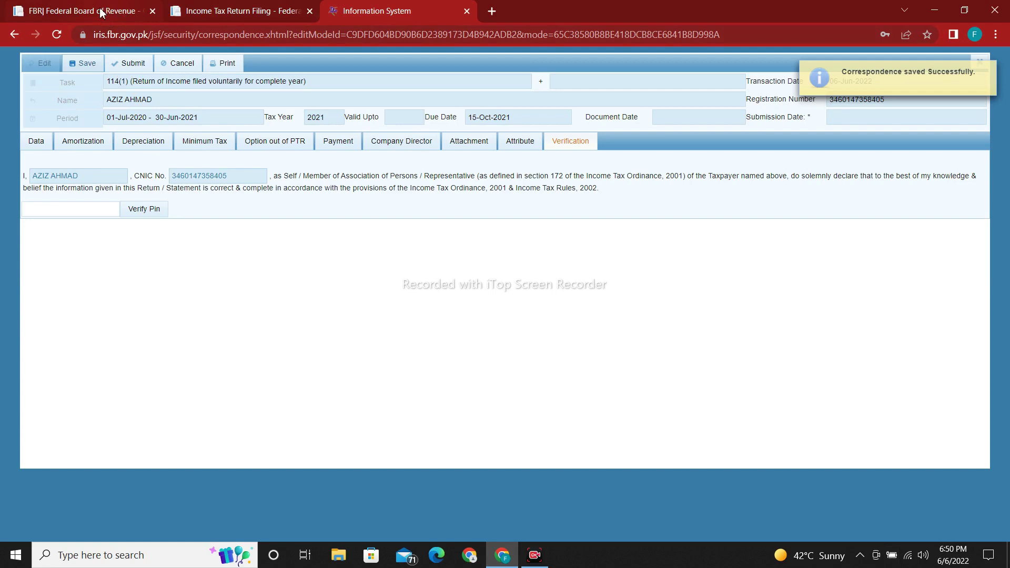
click(62, 13)
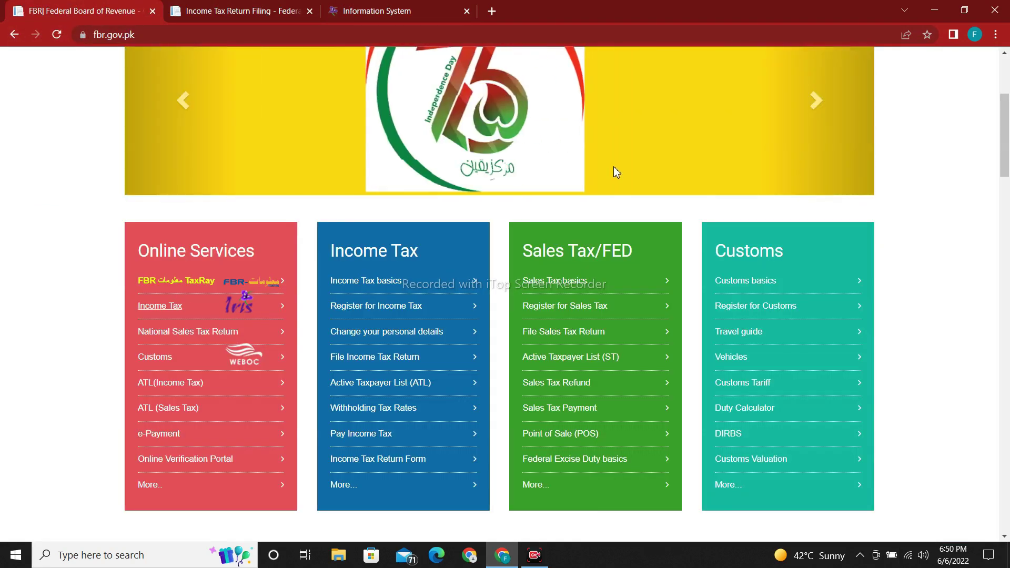